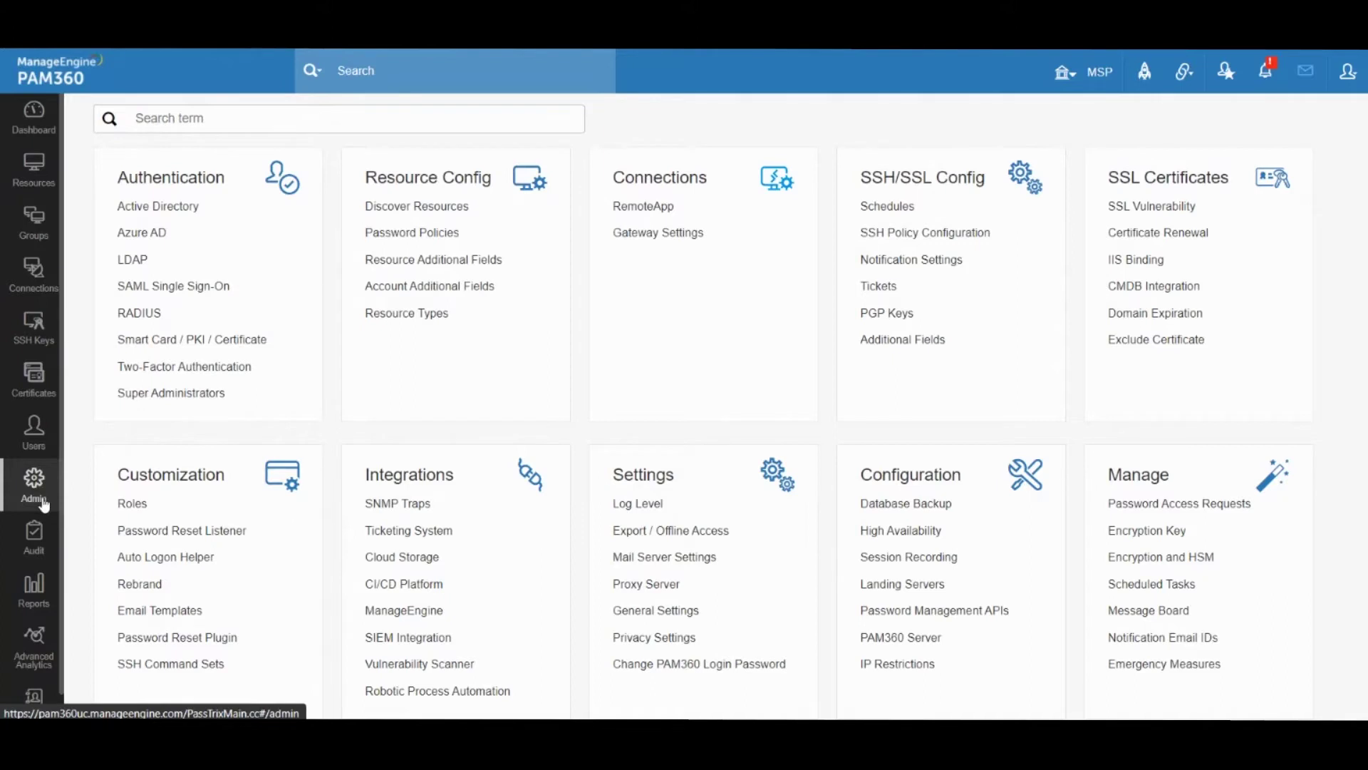
# Step: Open PAM360's Admin page to show Authentication, Integrations, Settings and Manage sections
pyautogui.click(44, 505)
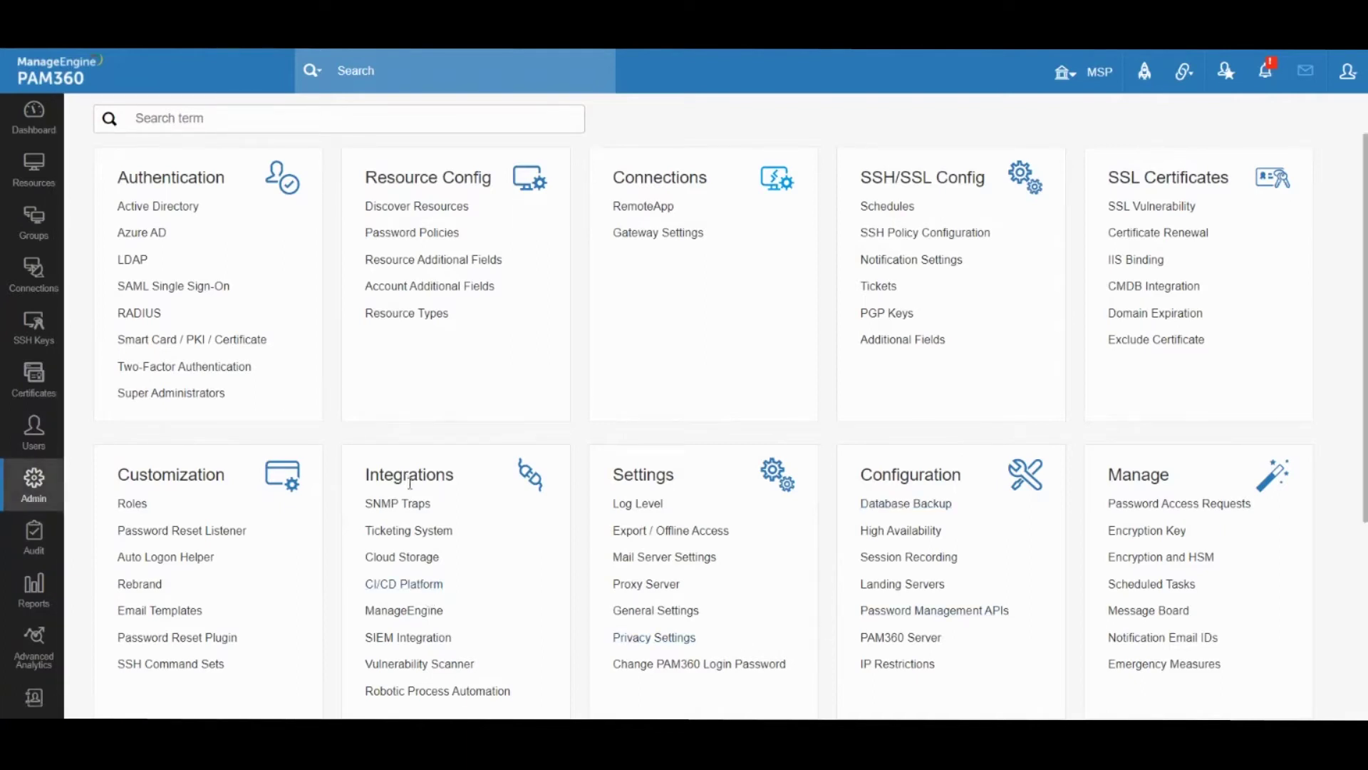
# Step: Open the ManageEngine integrations list with ServiceDesk Plus, ADSelfService Plus, Analytics Plus and Log360
pyautogui.click(418, 609)
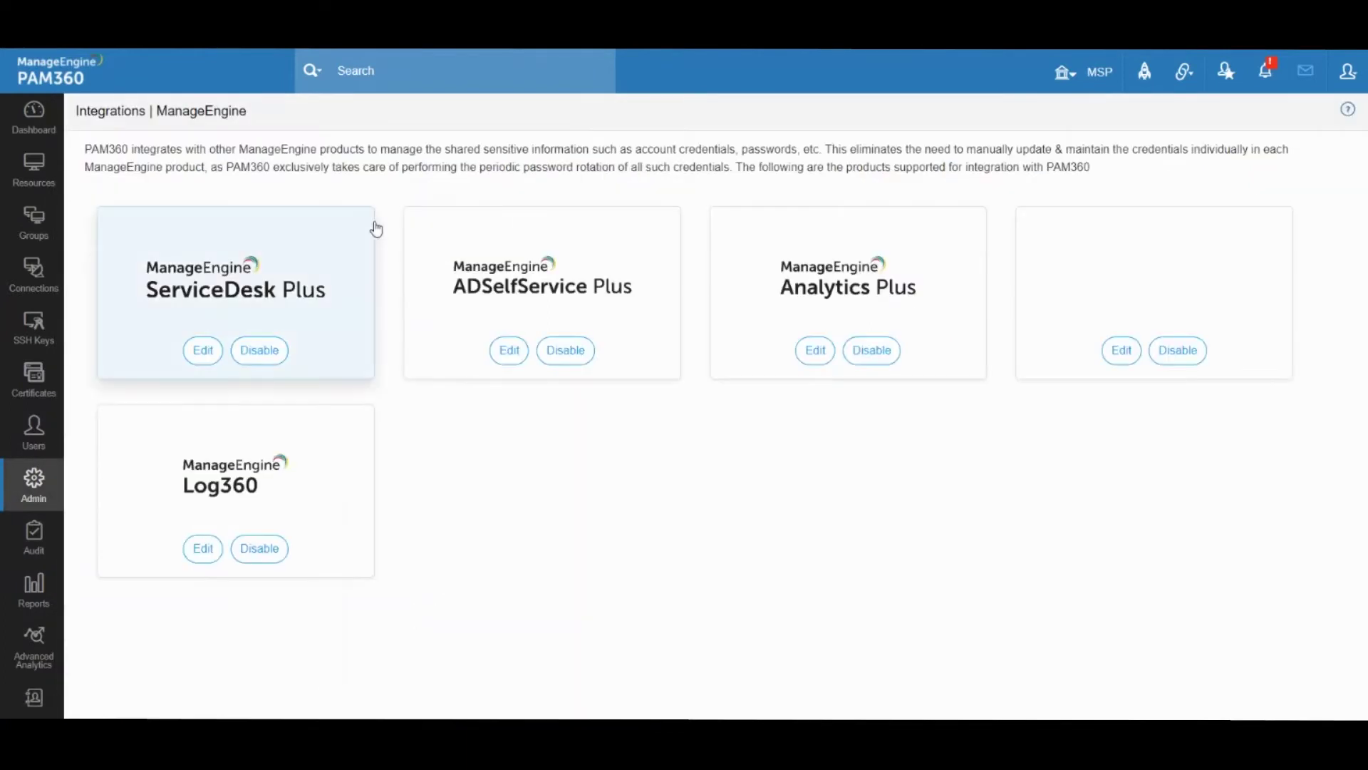
# Step: Save the Analytics Plus auth token, host name and port 8443, then view Anomaly Detection
pyautogui.click(815, 353)
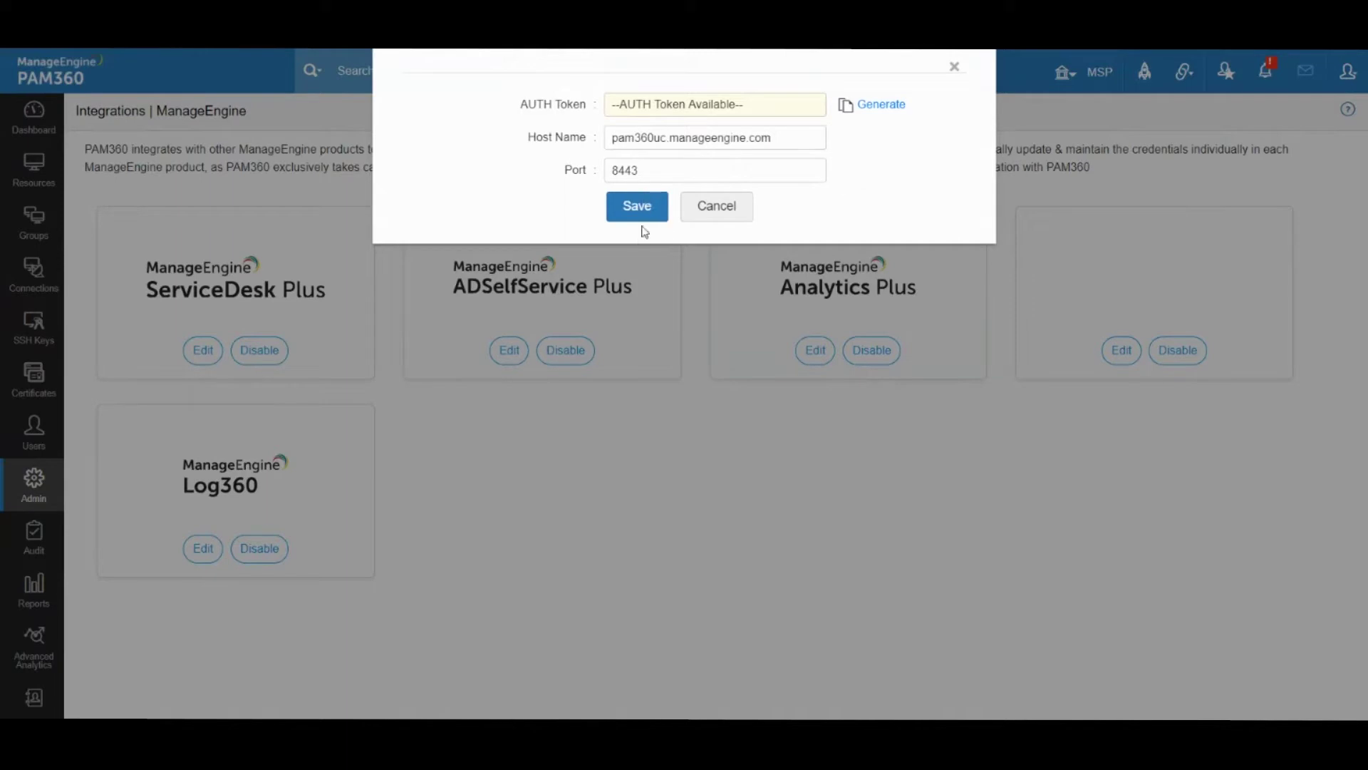
pyautogui.click(715, 206)
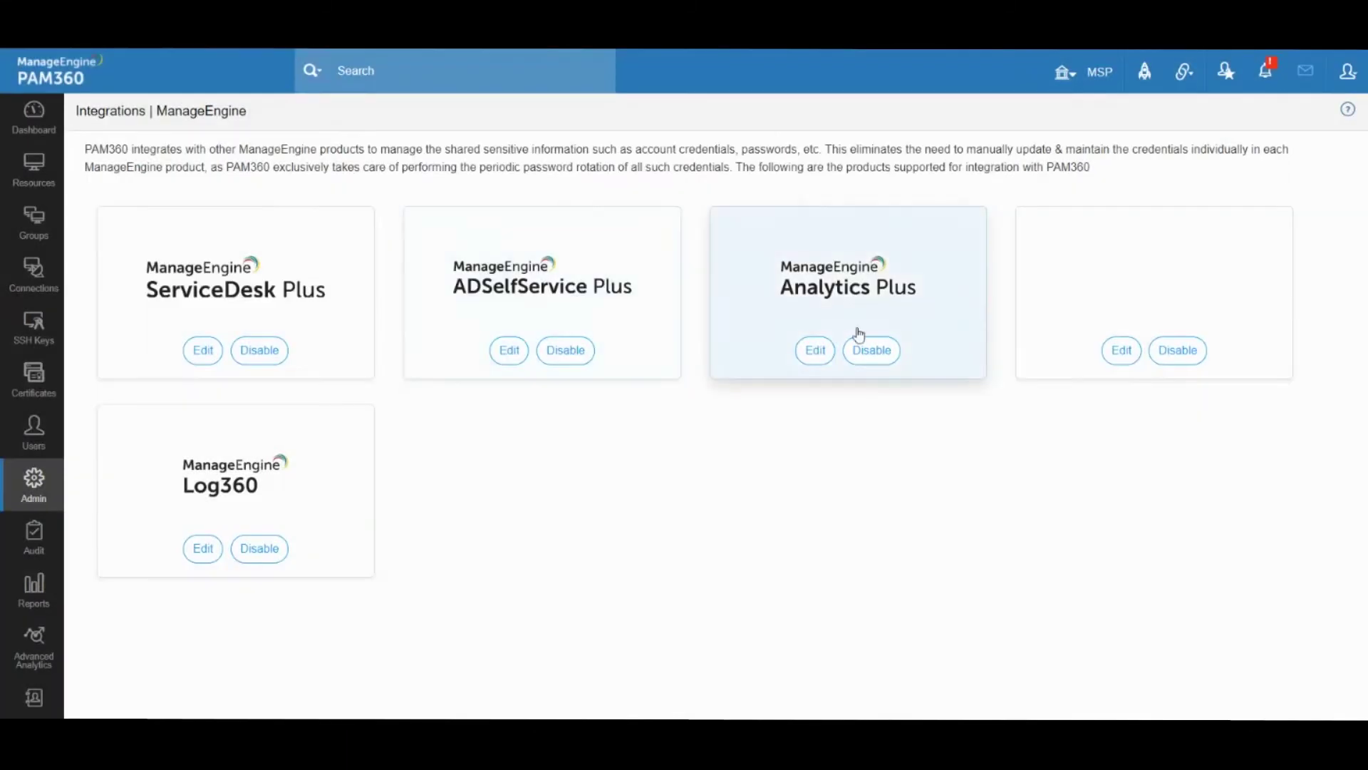
pyautogui.click(27, 662)
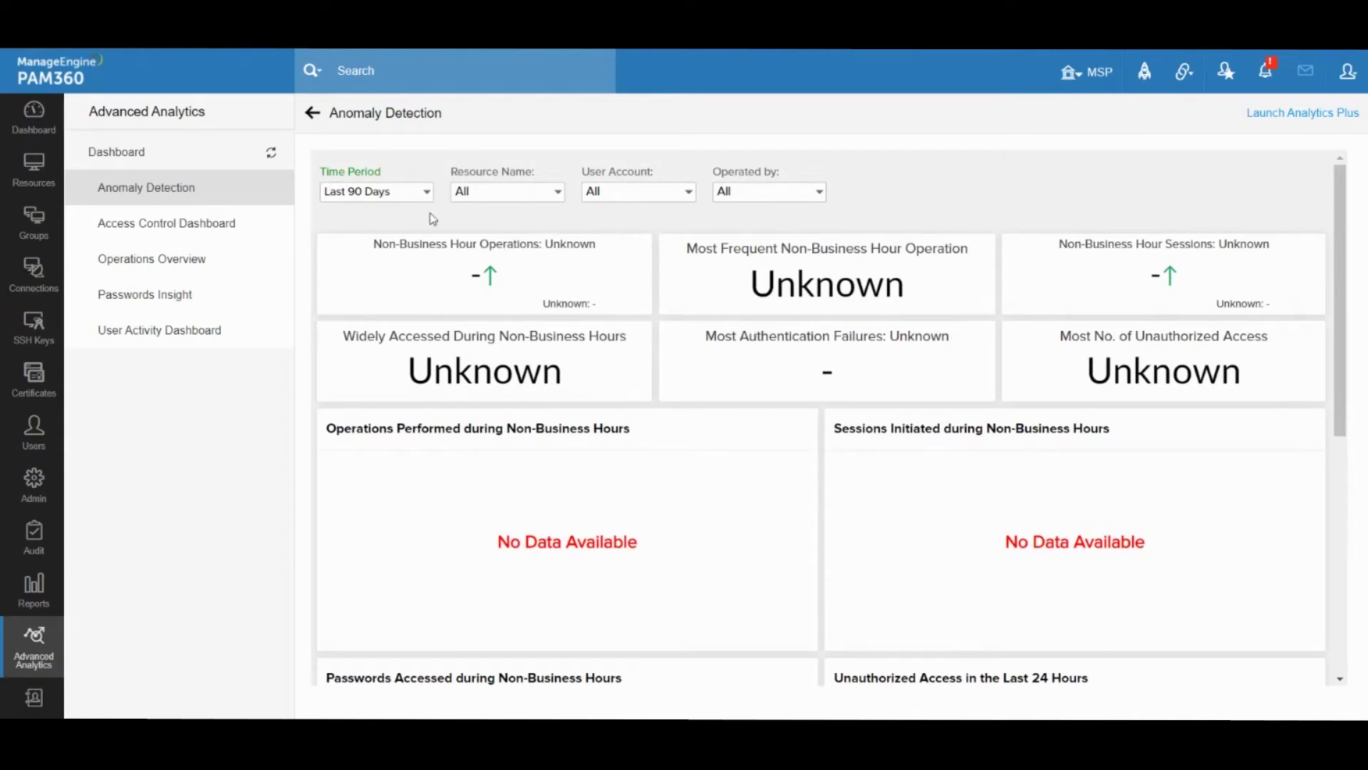
# Step: Set the Anomaly Detection time period to a custom range from 01 Feb 2019 to 18 Feb 2021
pyautogui.click(427, 192)
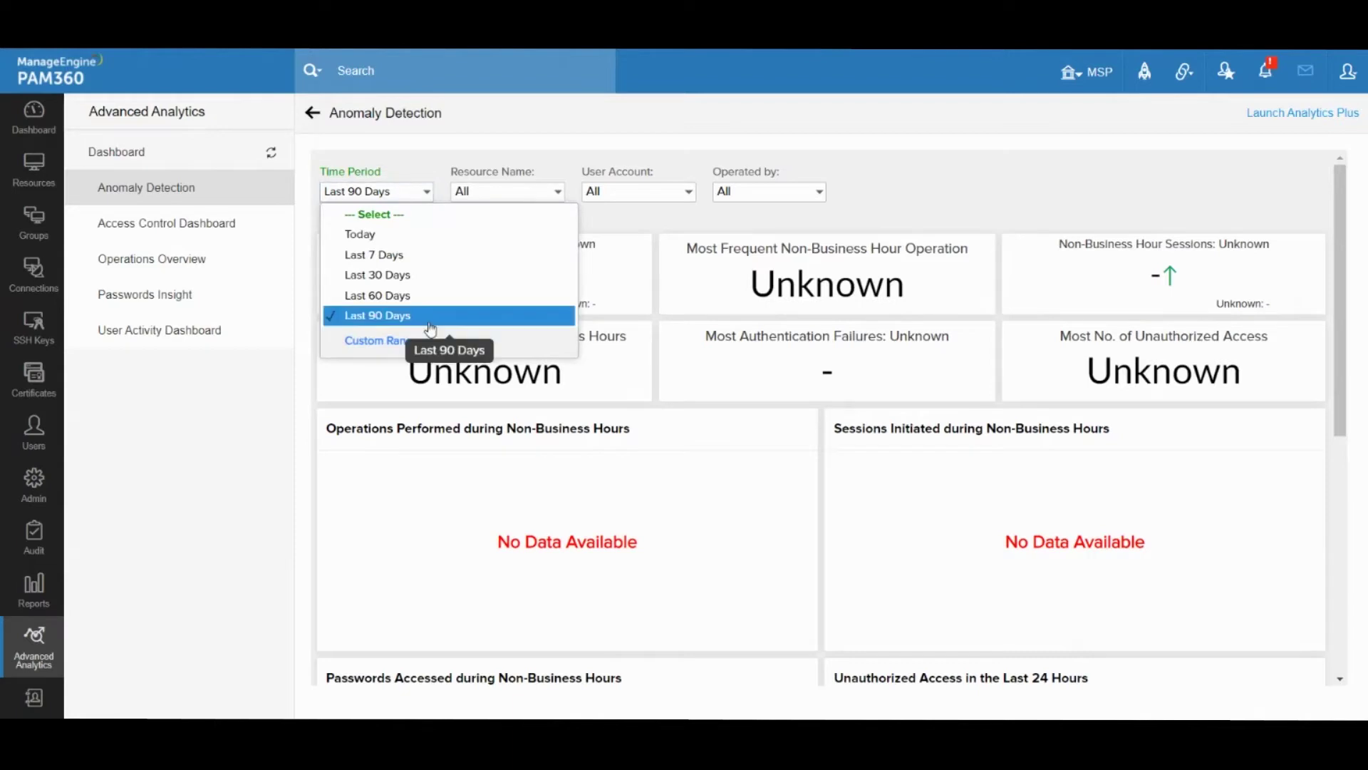
pyautogui.click(413, 349)
pyautogui.click(426, 362)
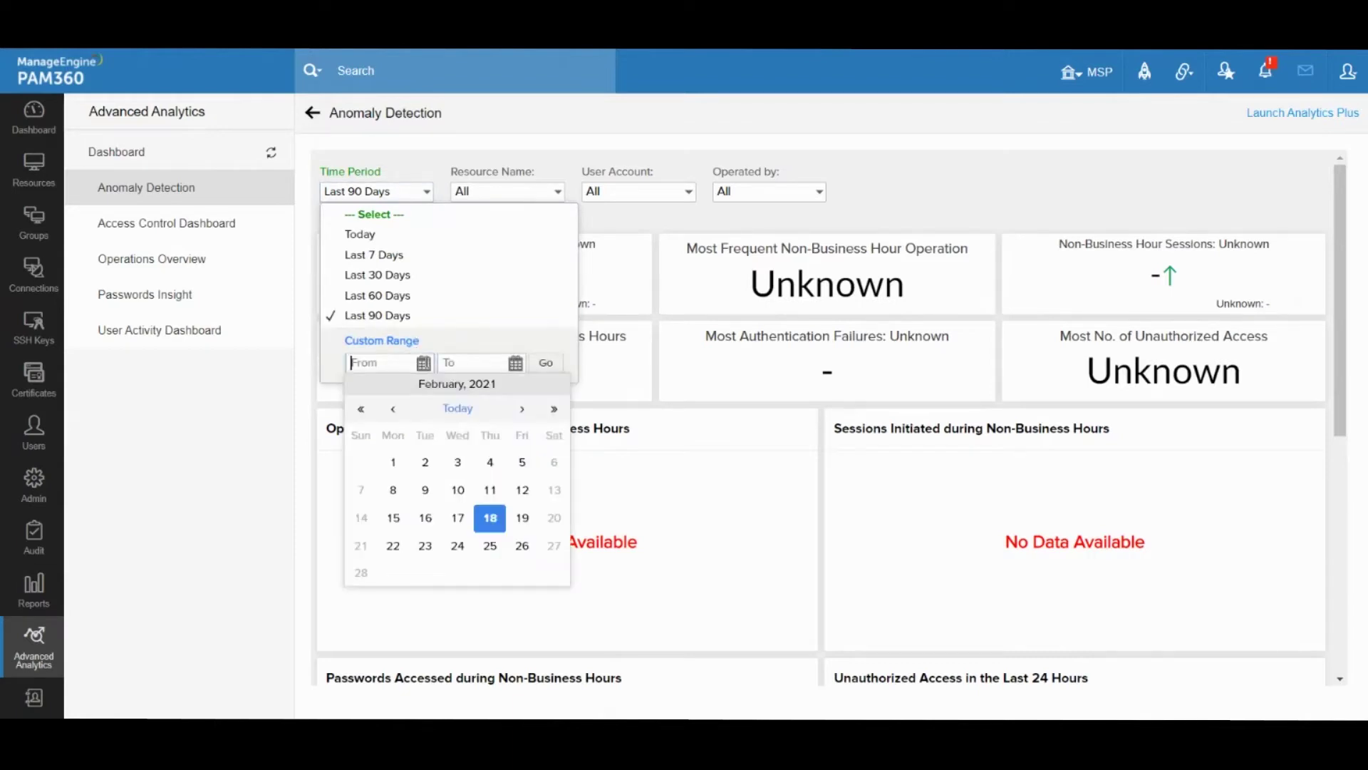
pyautogui.click(362, 412)
pyautogui.click(362, 412)
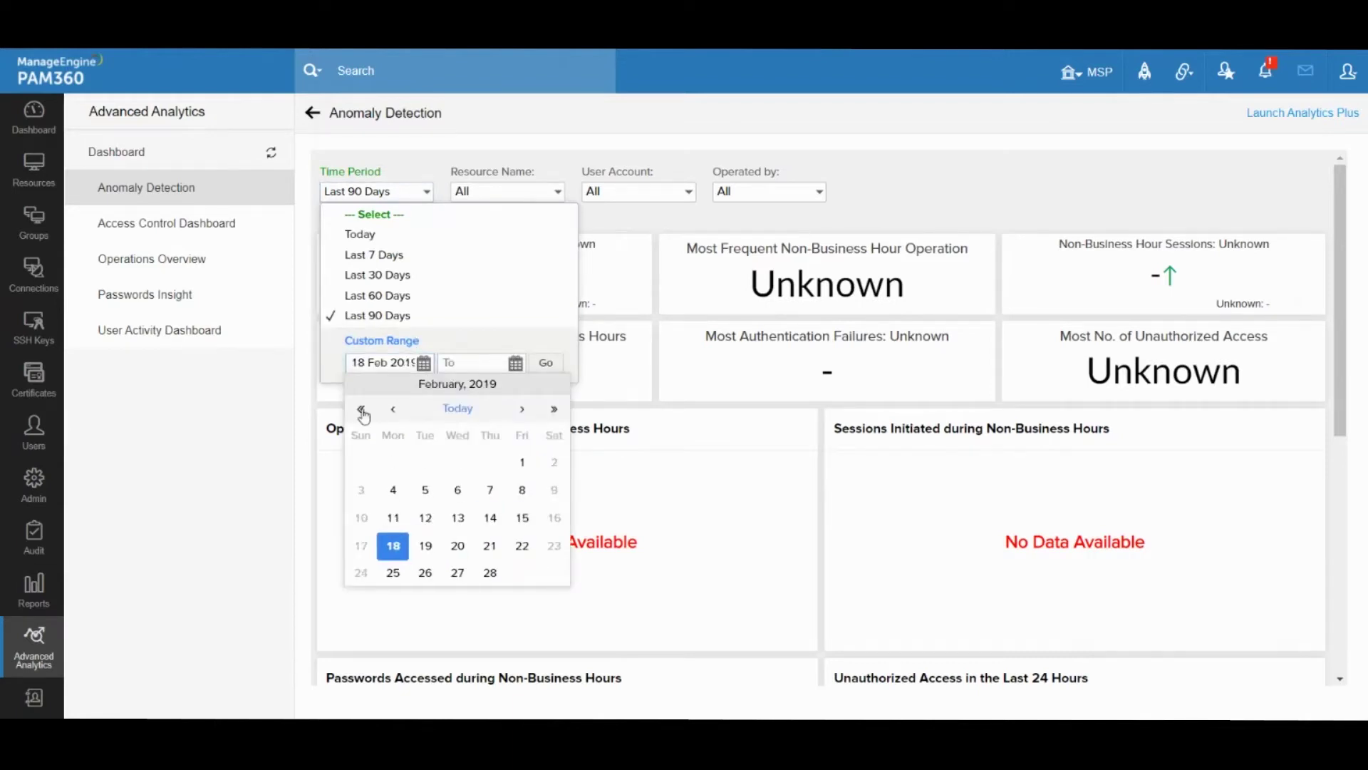
pyautogui.click(523, 462)
pyautogui.click(515, 362)
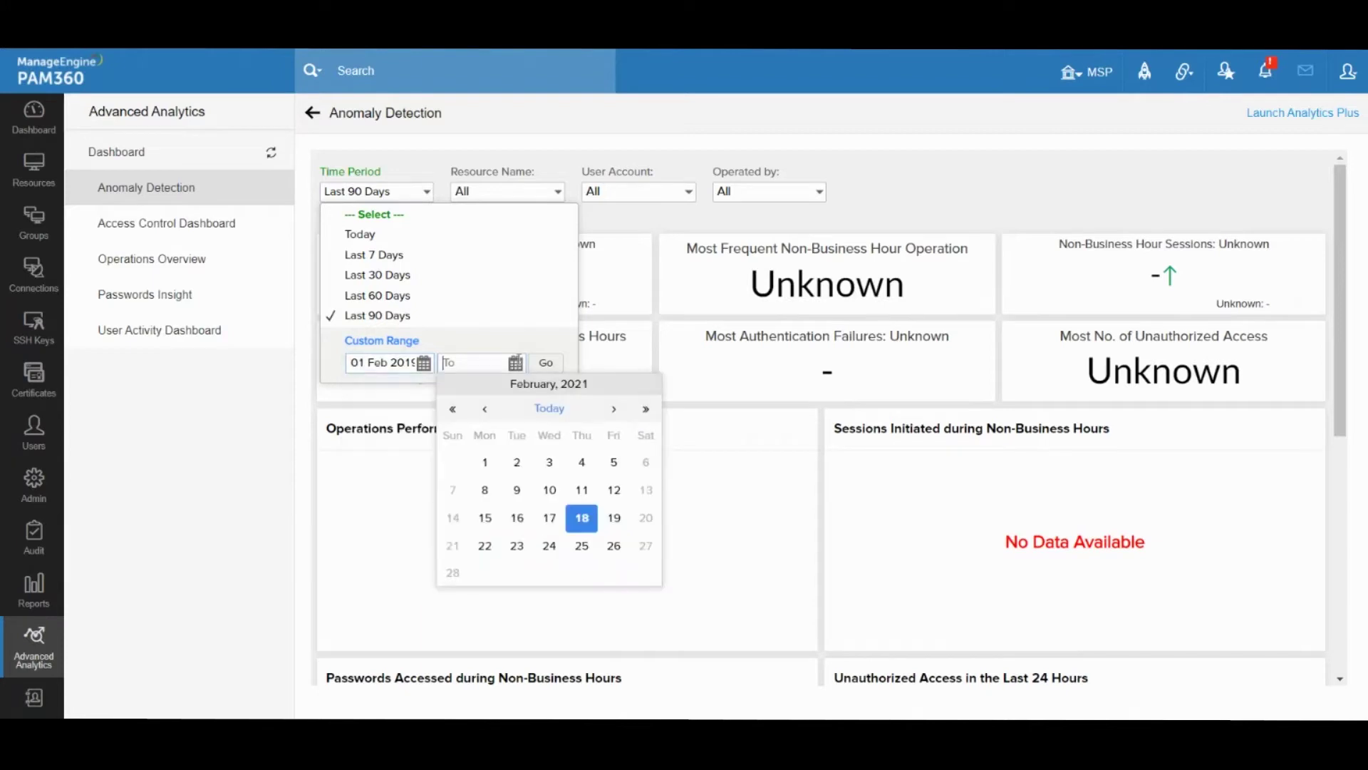
pyautogui.click(581, 517)
pyautogui.click(546, 363)
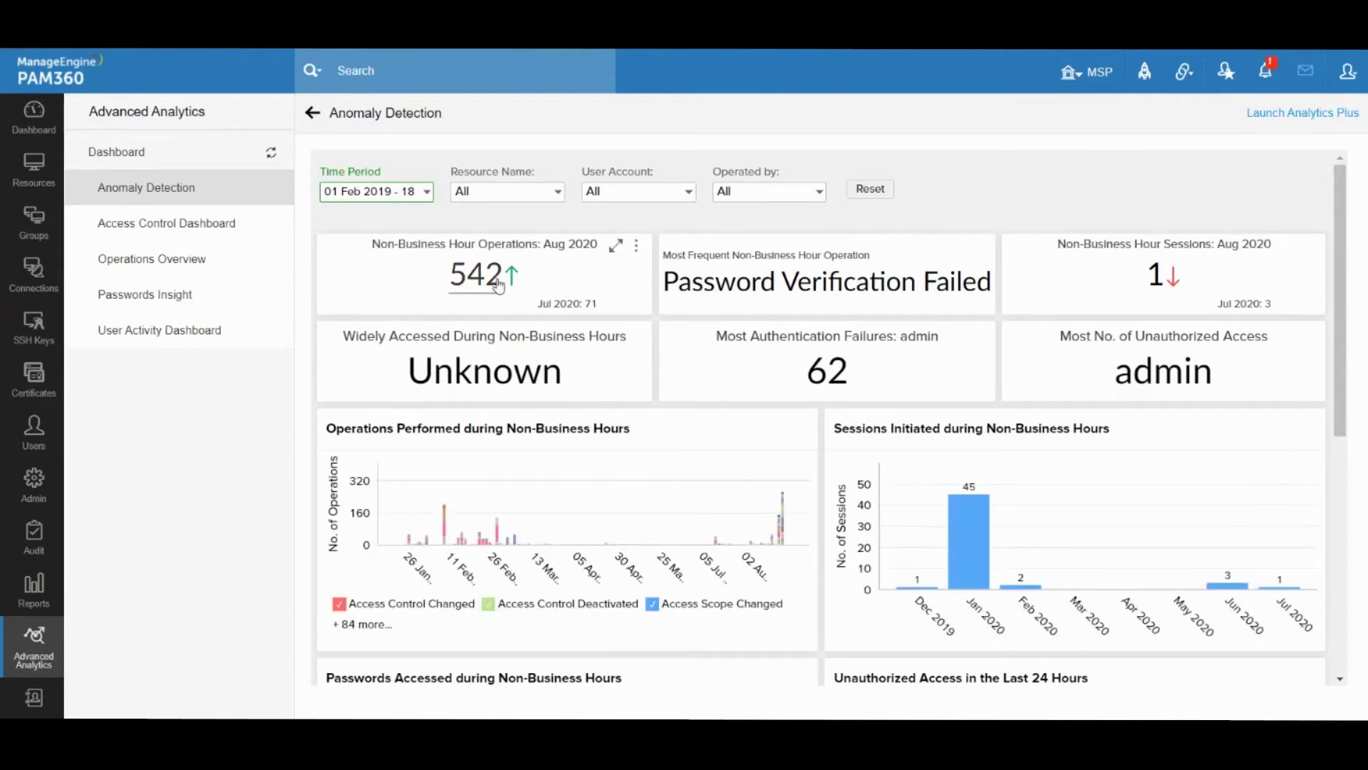
pyautogui.click(138, 196)
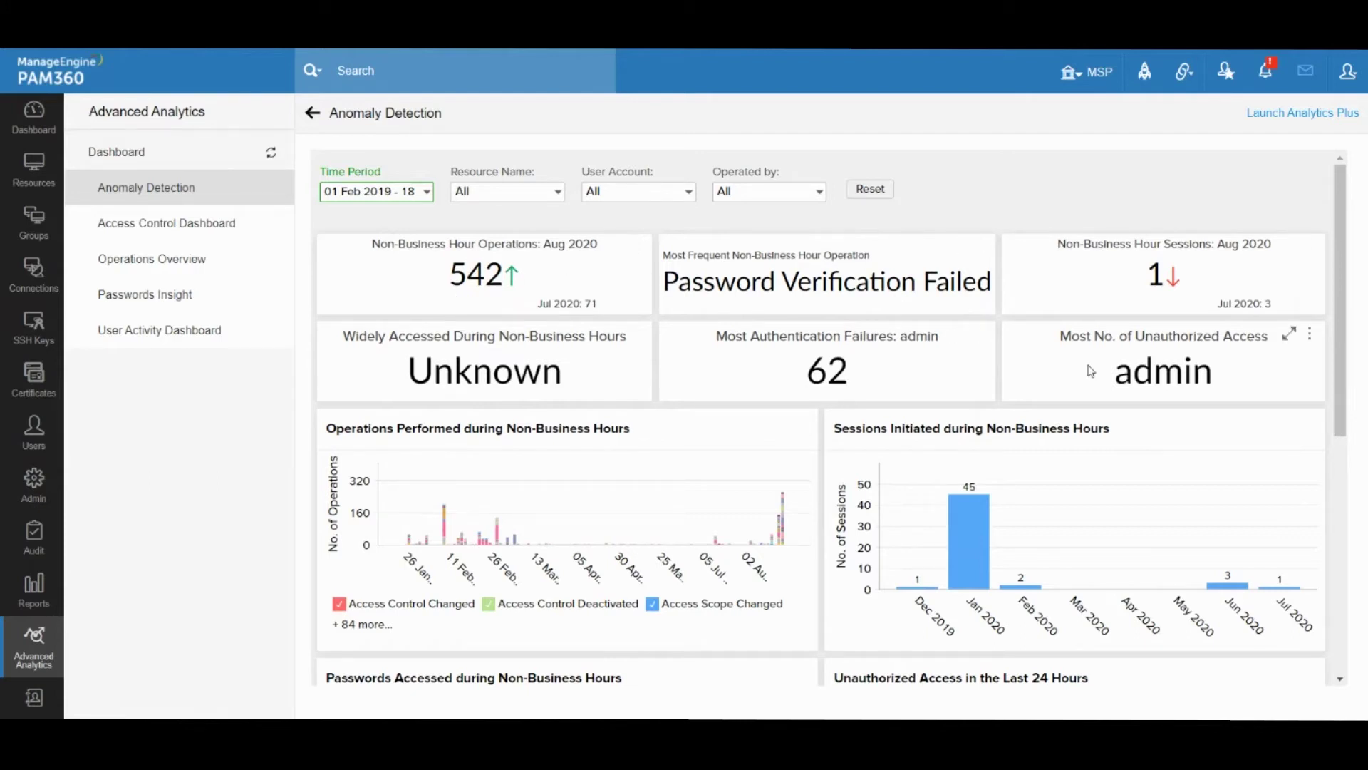
pyautogui.scroll(-1, 1350, 275)
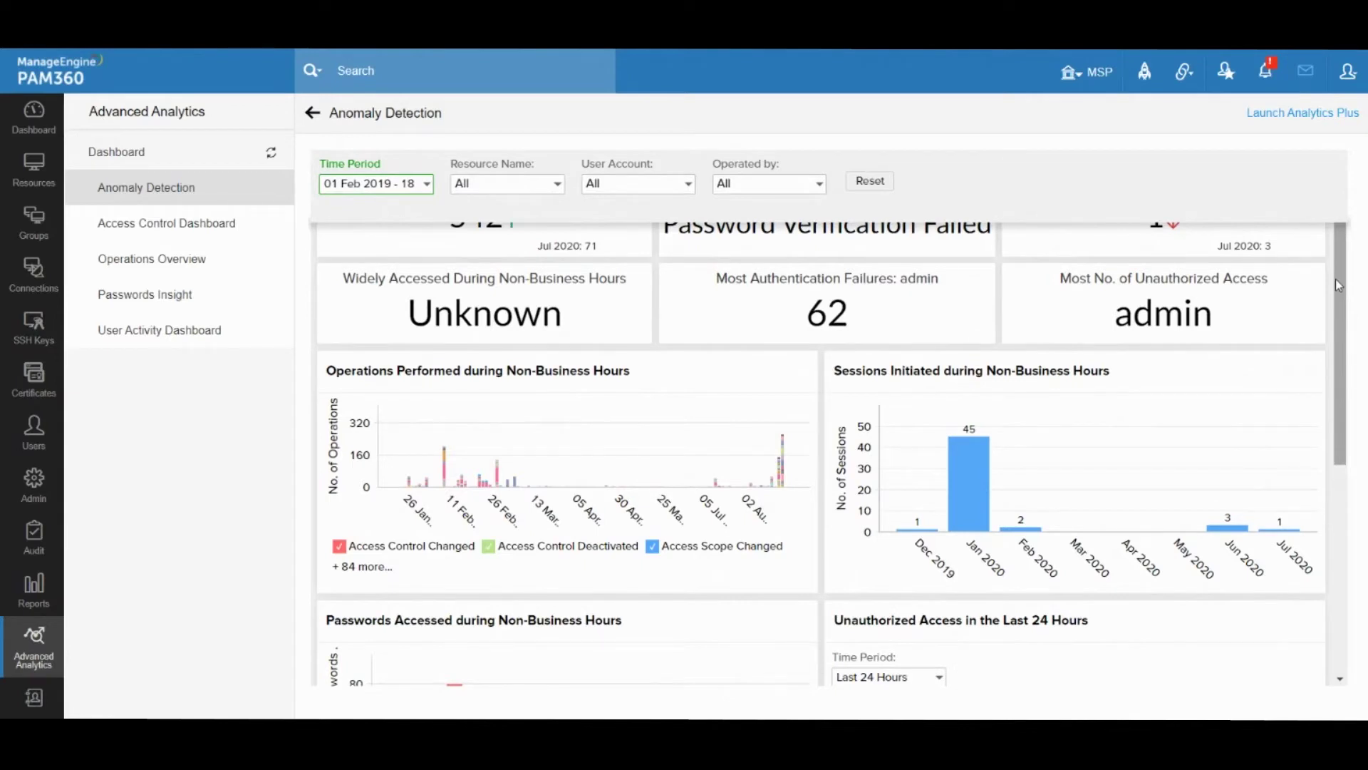
pyautogui.moveTo(1342, 280); pyautogui.dragTo(1347, 326)
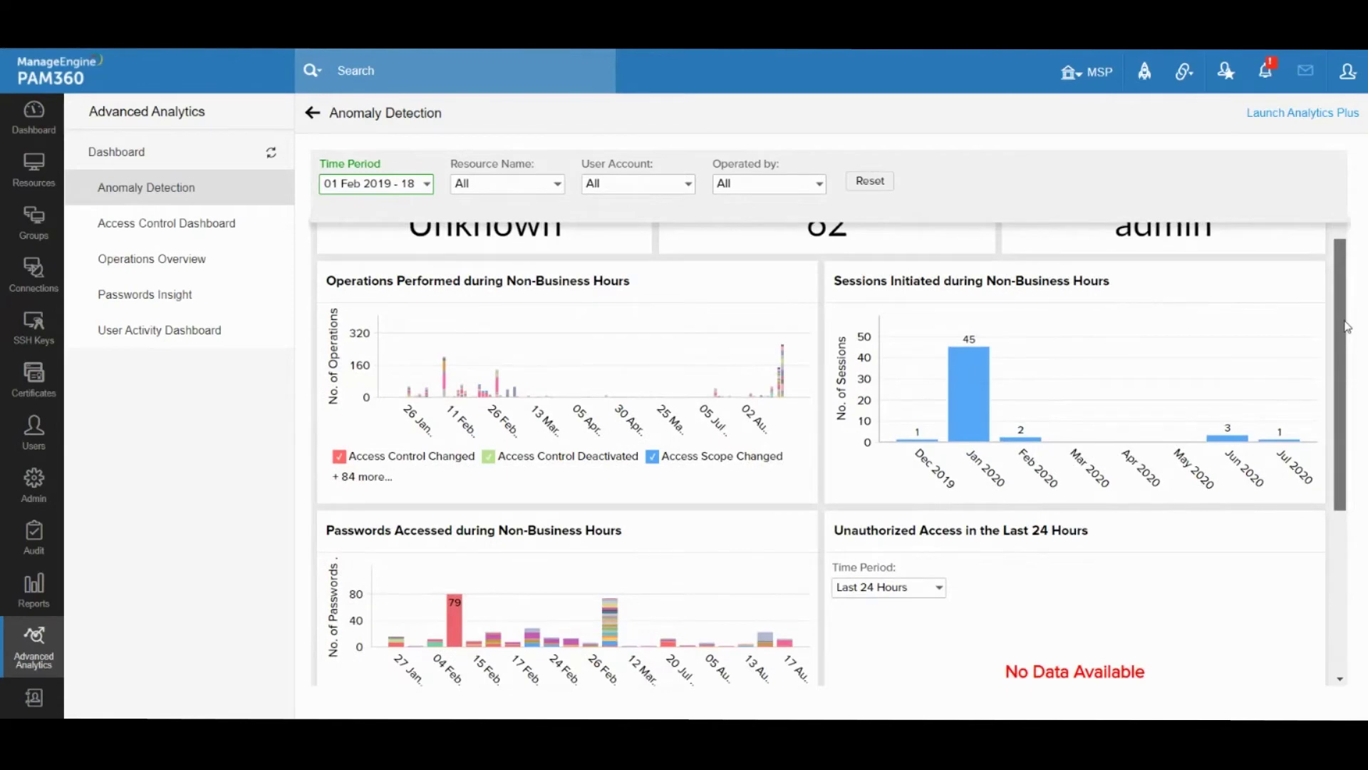
pyautogui.scroll(-1, 1278, 328)
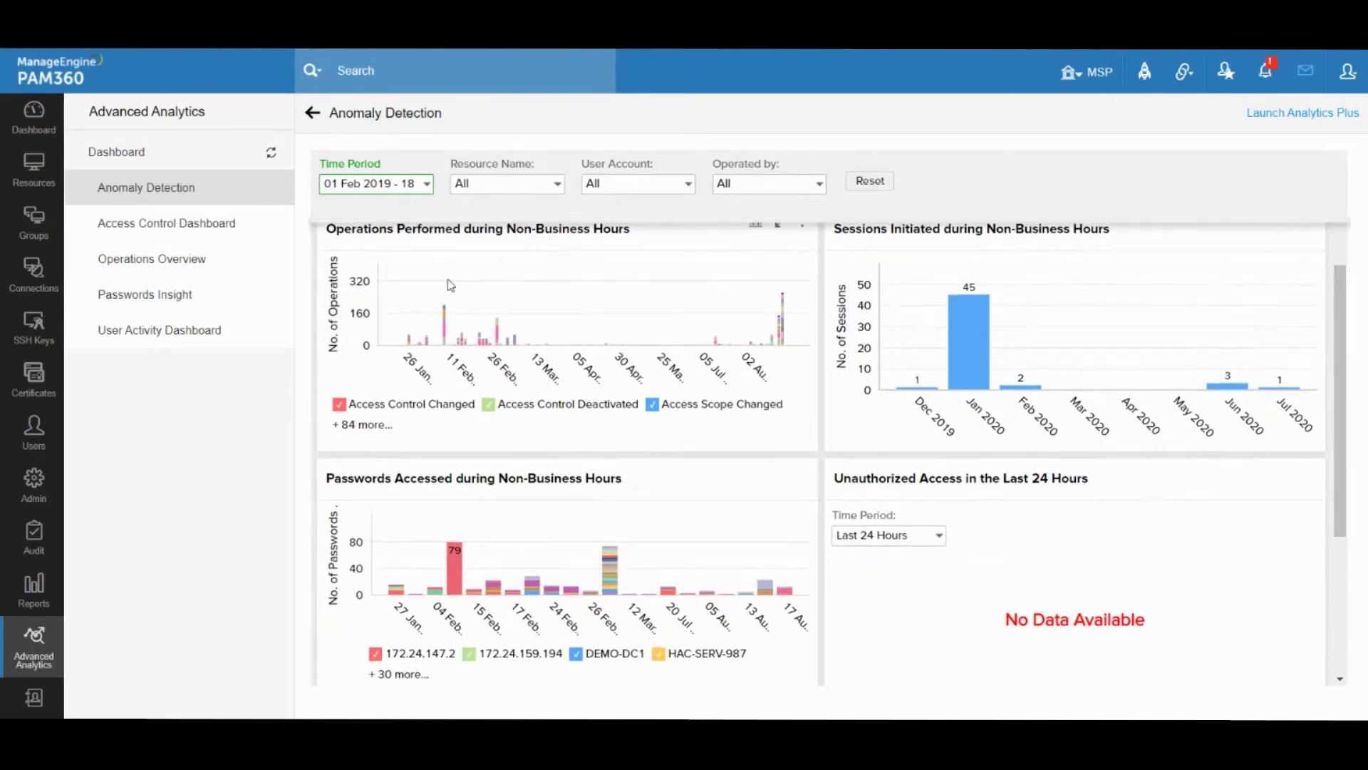
pyautogui.moveTo(1349, 359); pyautogui.dragTo(1352, 442)
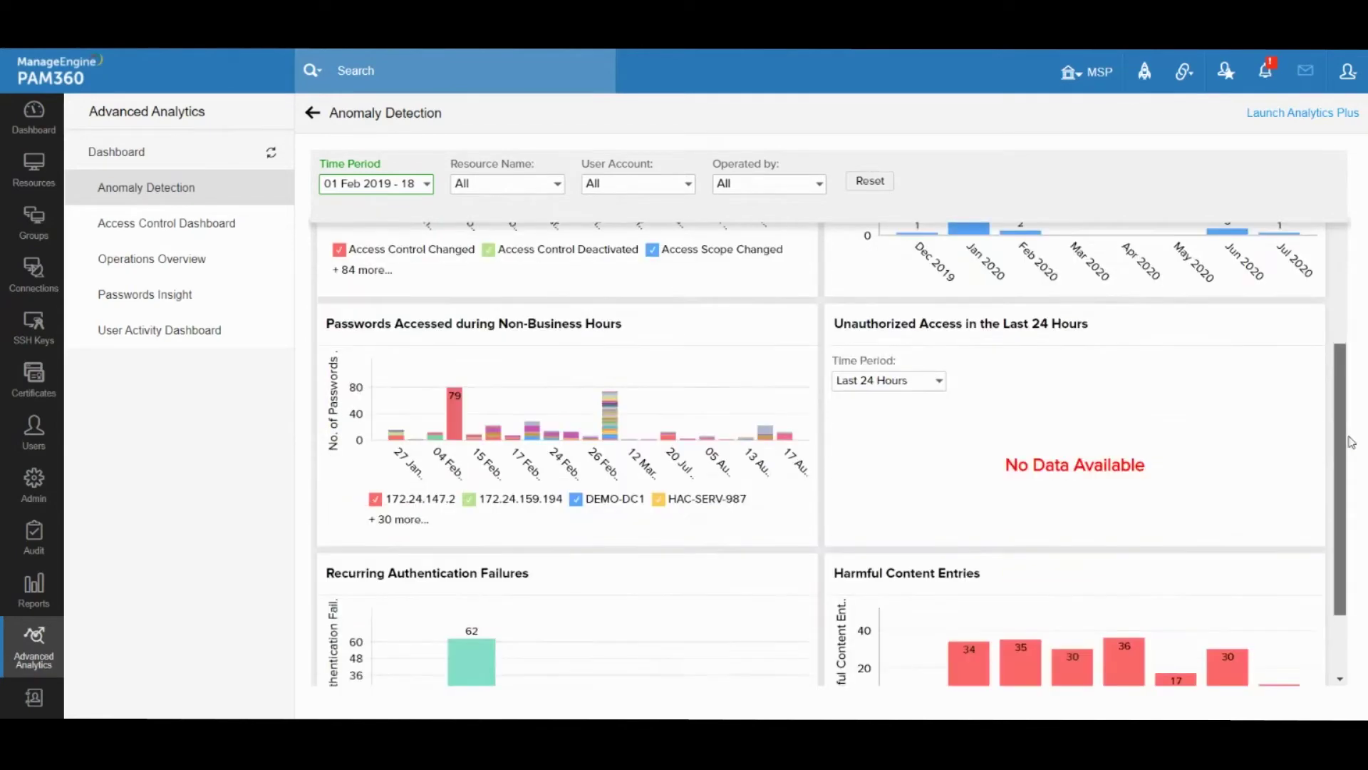
pyautogui.scroll(-3, 1352, 441)
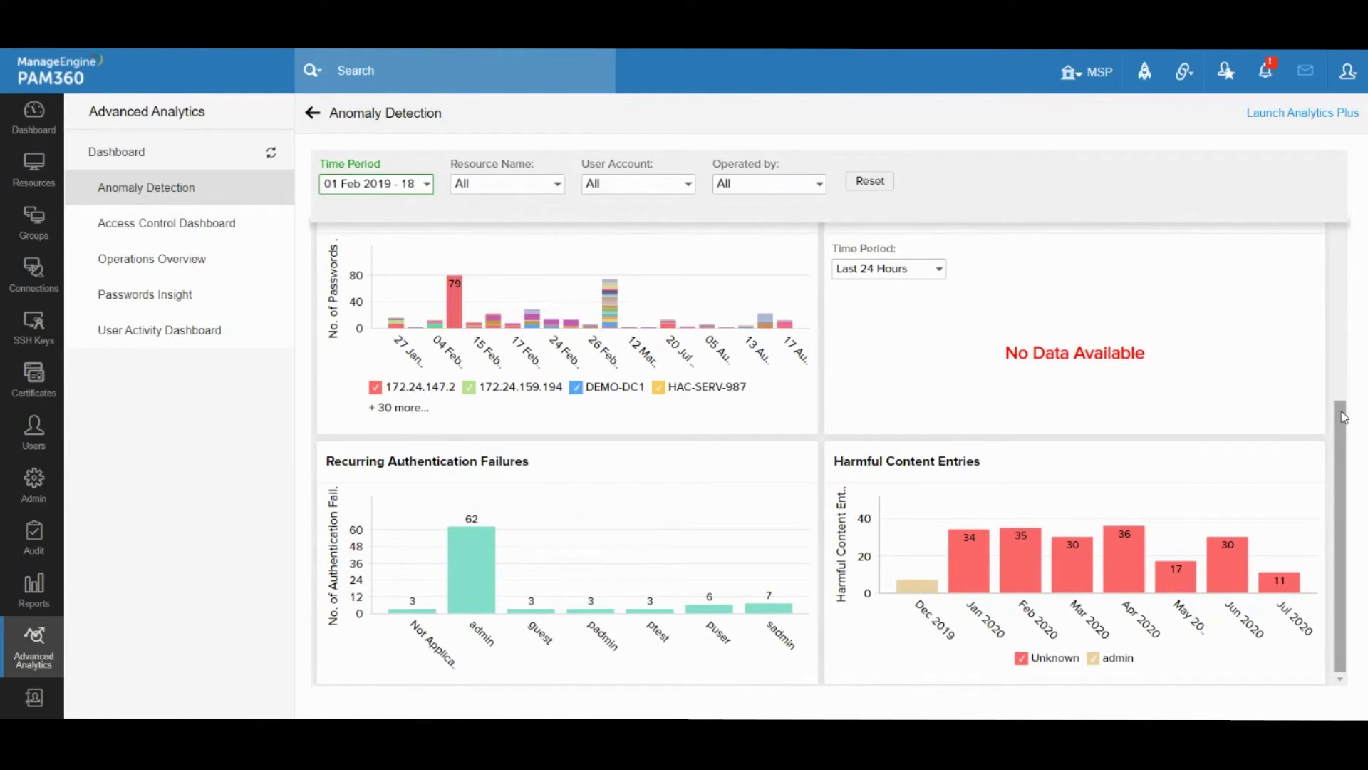
pyautogui.click(173, 235)
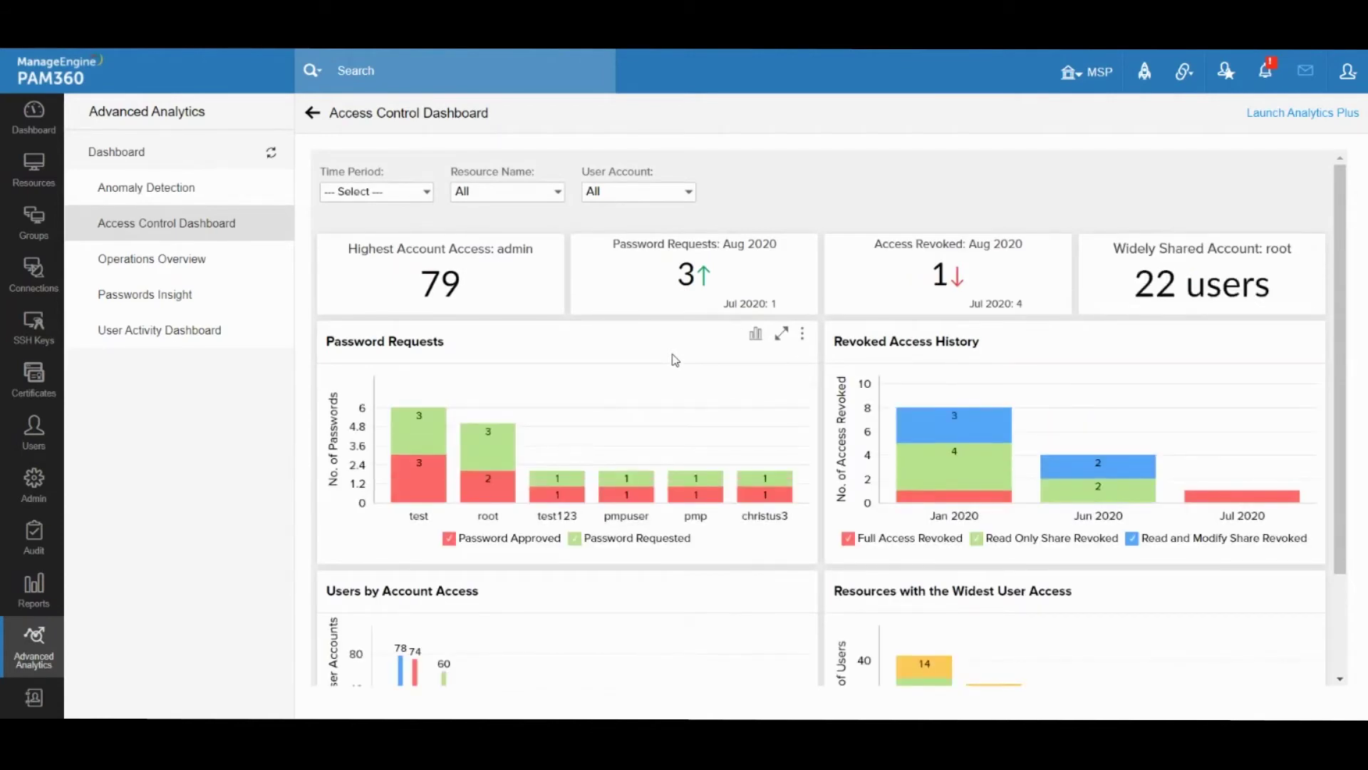
# Step: View the Operations Overview dashboard with 104 accounts and 42 resources, then return to Admin
pyautogui.moveTo(1342, 234); pyautogui.dragTo(1342, 333)
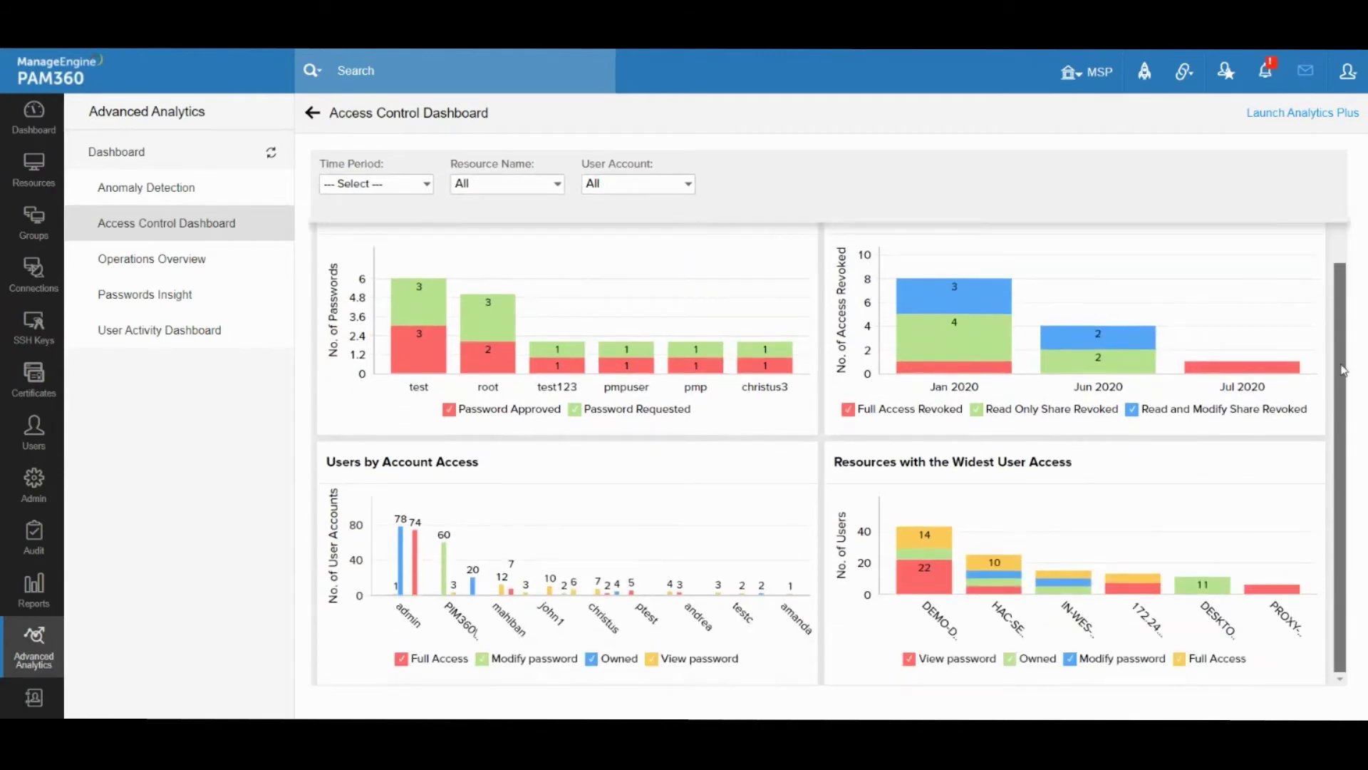
pyautogui.click(197, 272)
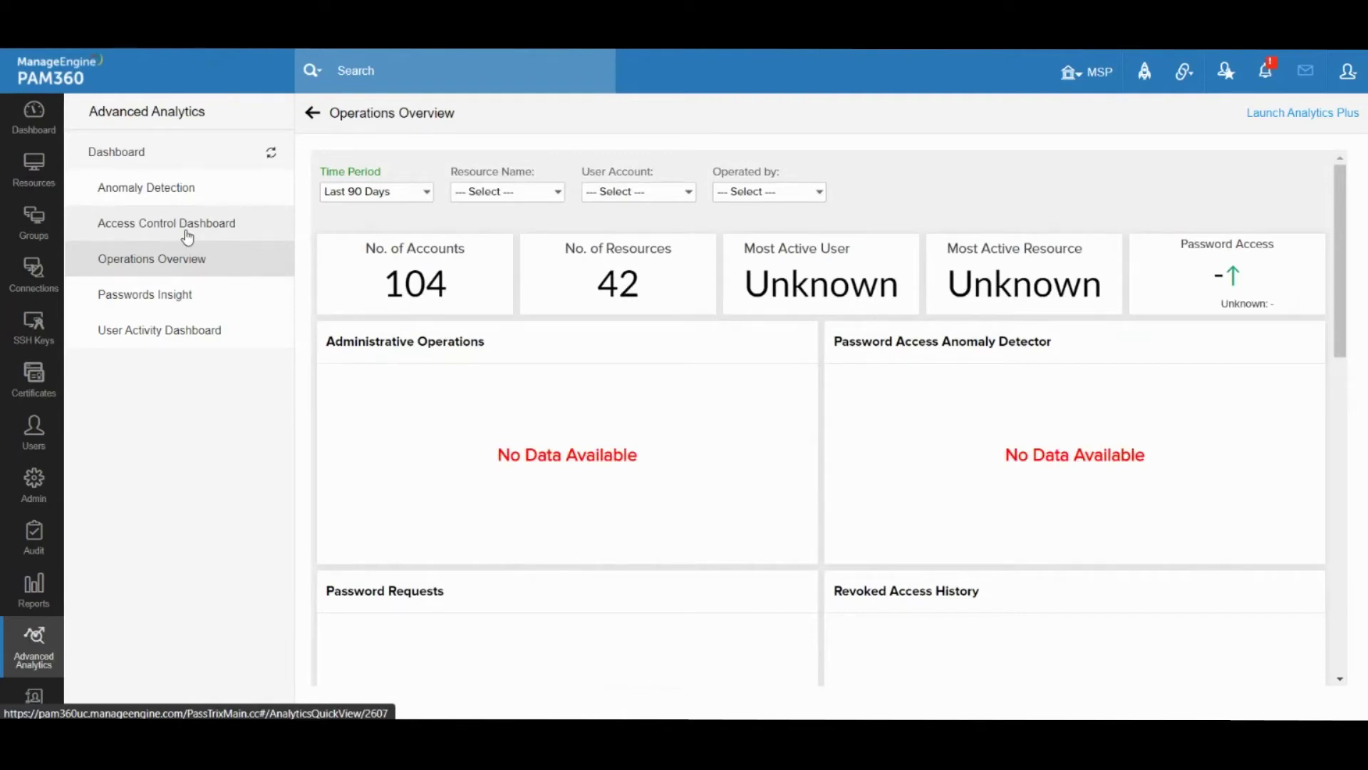
pyautogui.click(29, 490)
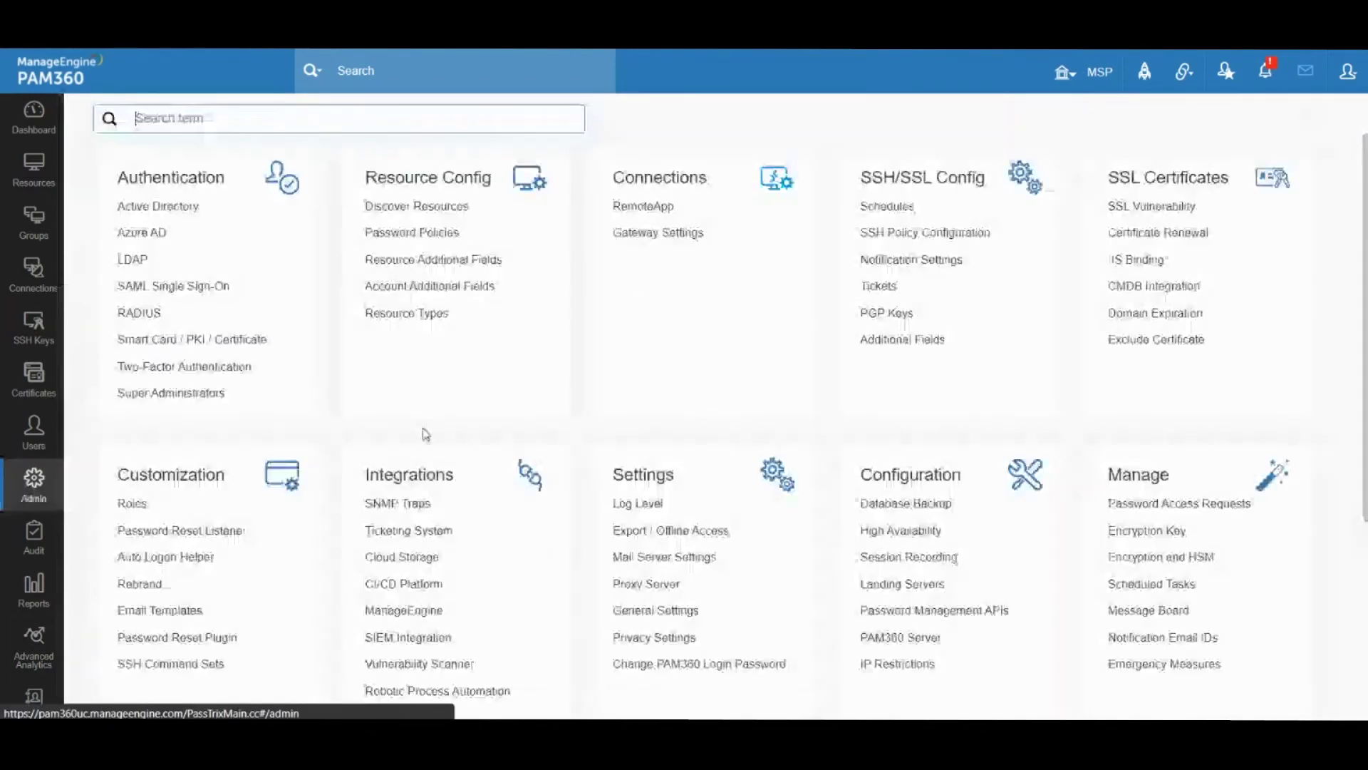
# Step: Inspect Log360's integration settings, host 192.168.102.11 and port 8400, and cancel without changes
pyautogui.click(408, 612)
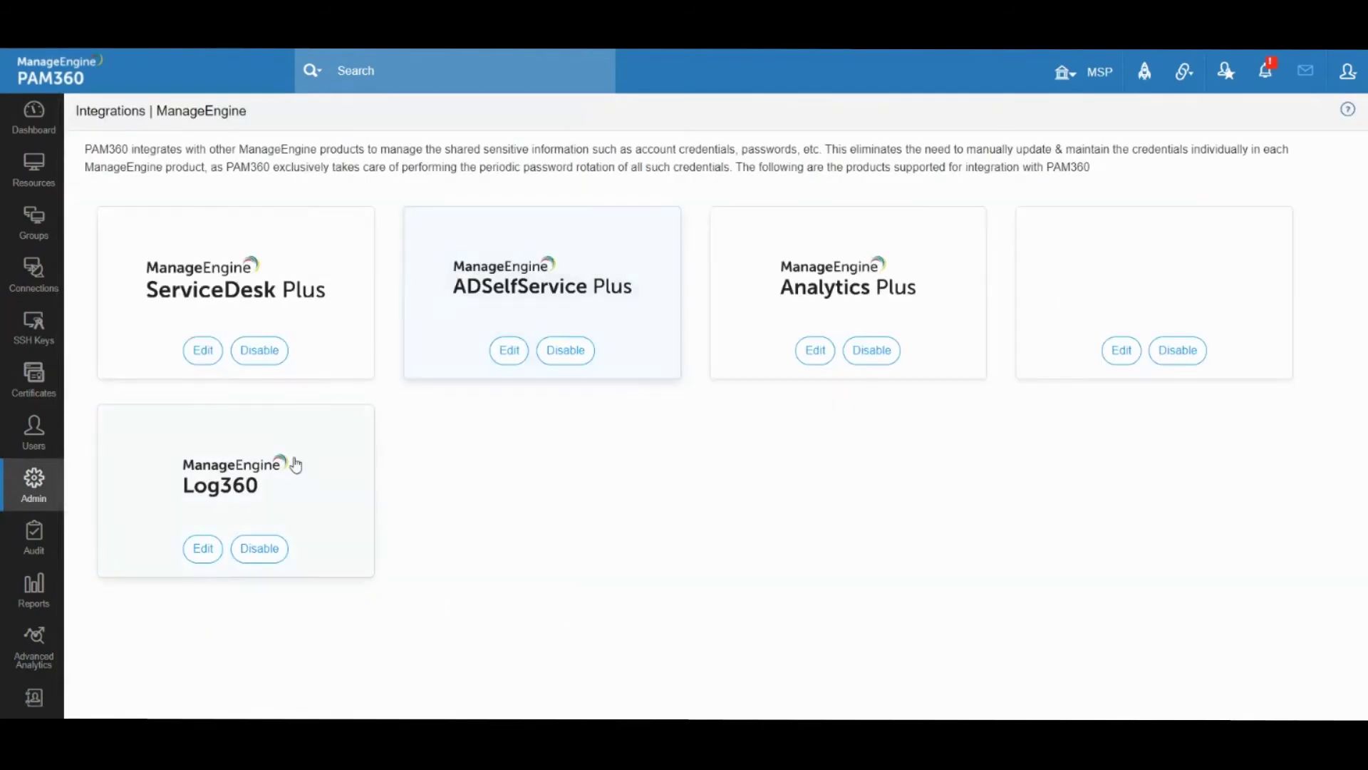
pyautogui.click(203, 548)
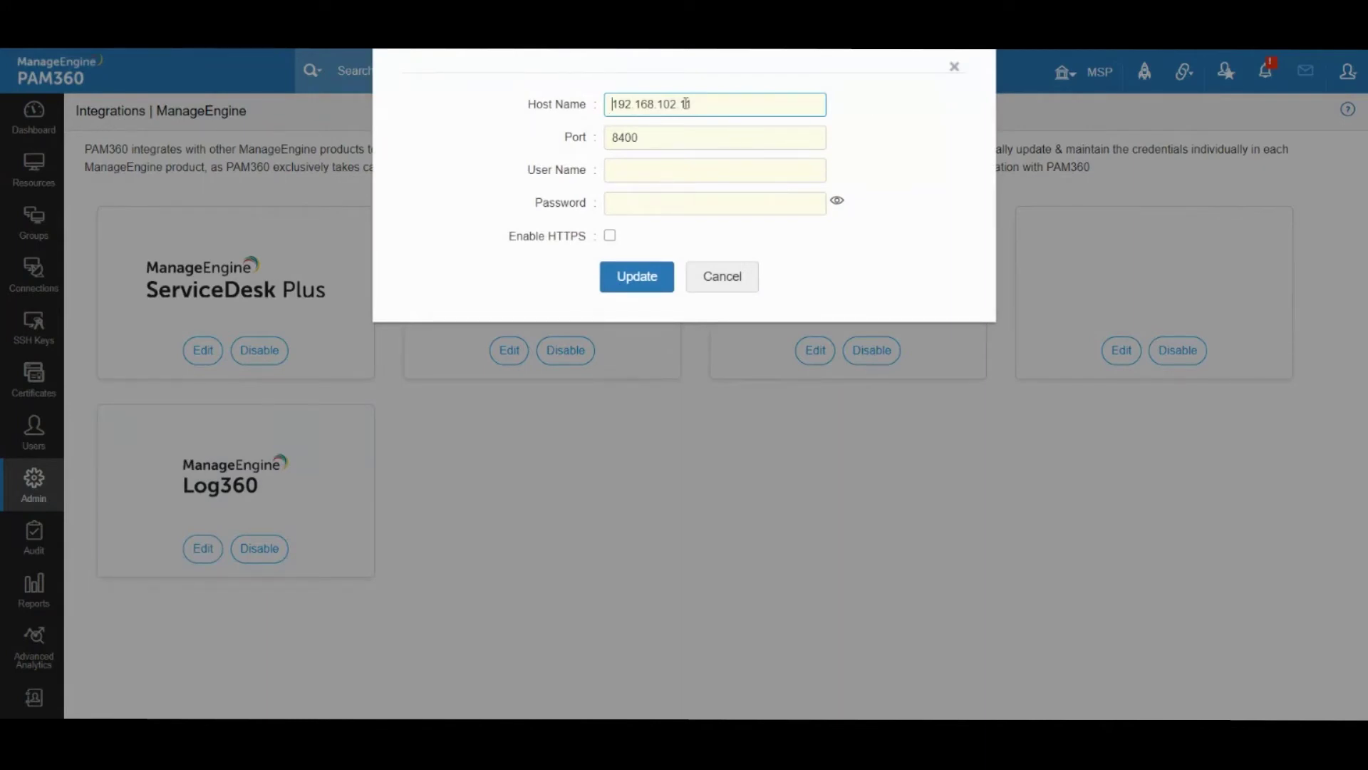
pyautogui.click(731, 284)
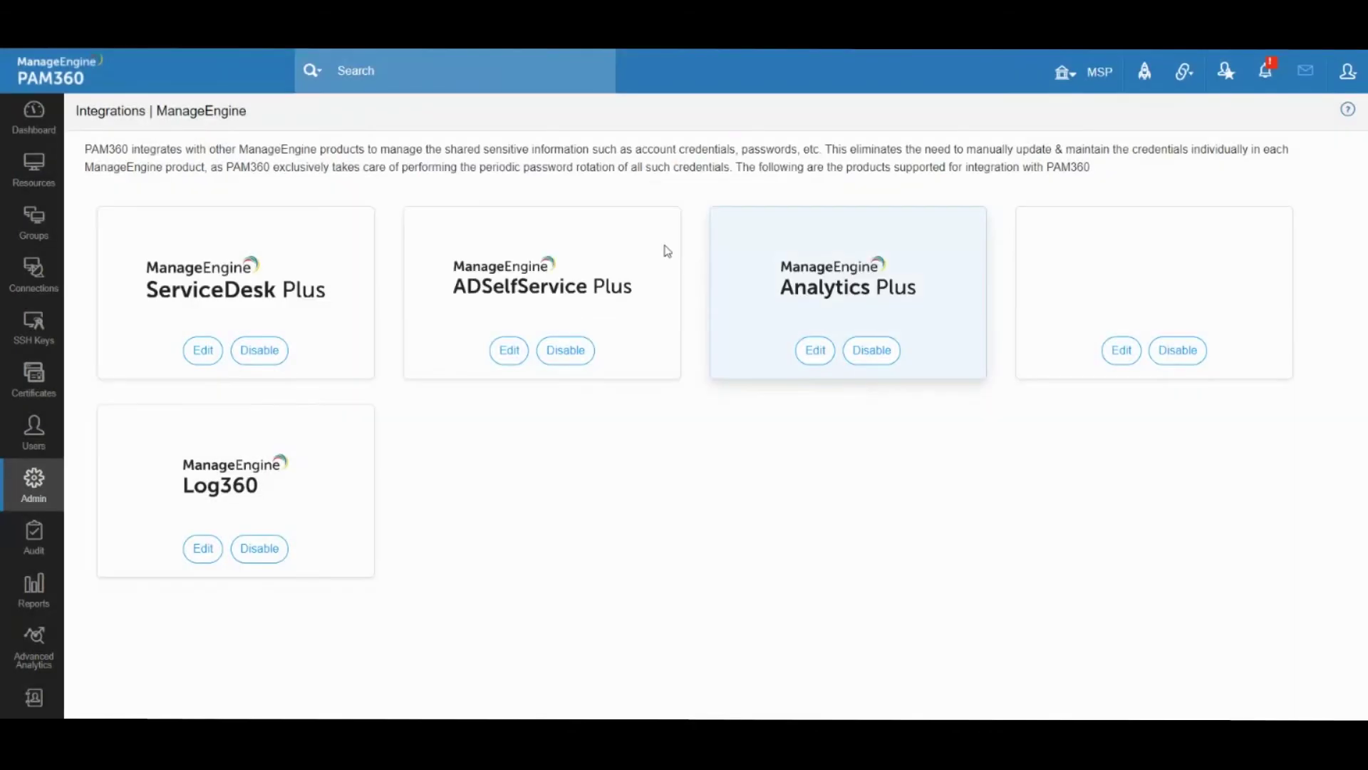
# Step: Reopen the Admin page listing Authentication, Integrations and Configuration categories
pyautogui.click(30, 487)
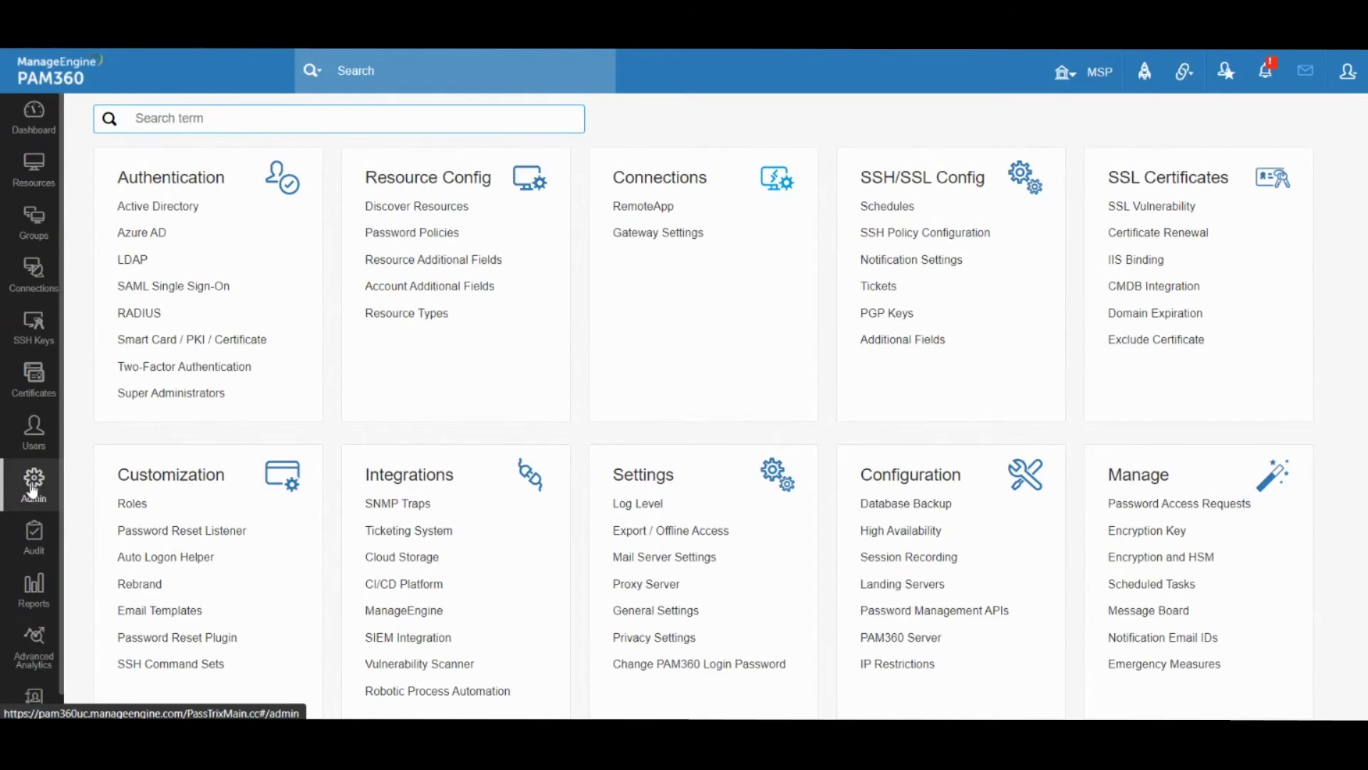
pyautogui.click(32, 492)
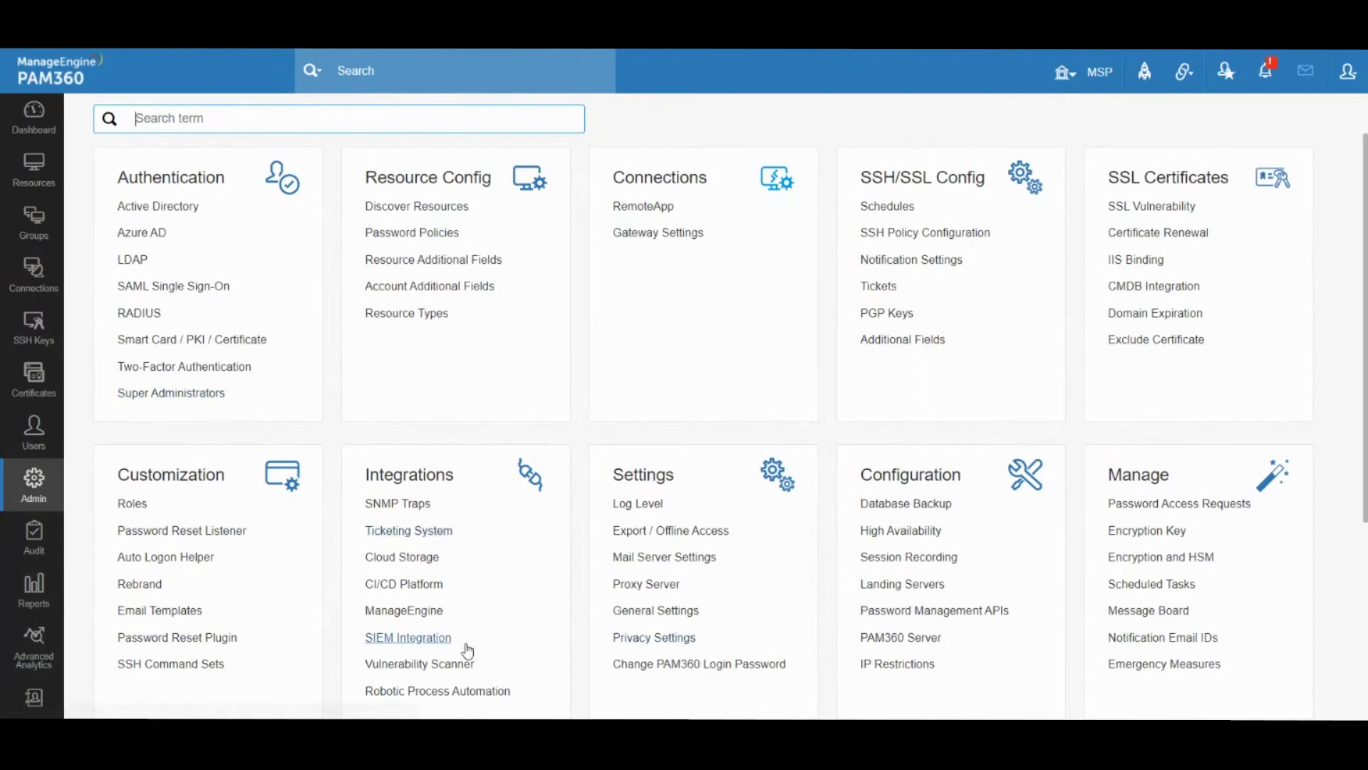
# Step: Revisit ManageEngine integrations and Advanced Analytics, then open the Resource Audit log
pyautogui.click(403, 612)
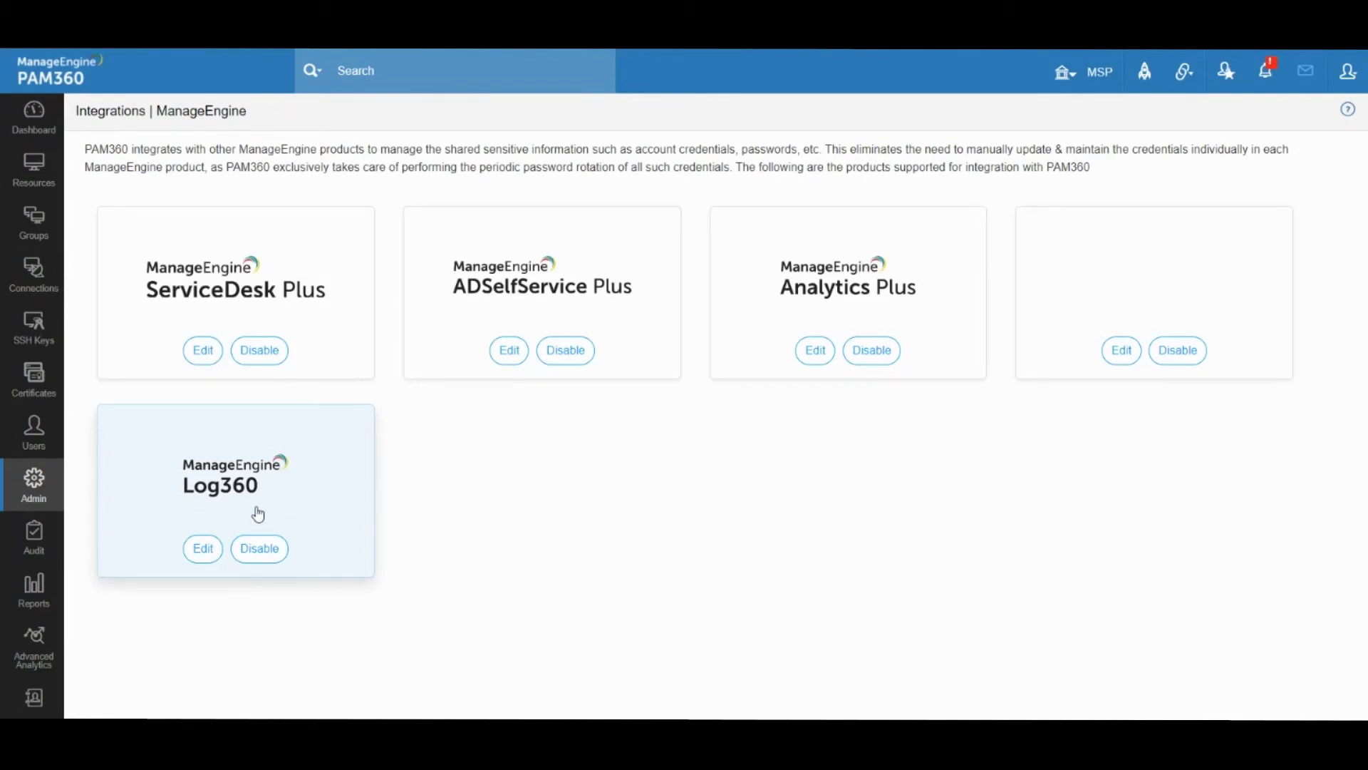
pyautogui.click(41, 666)
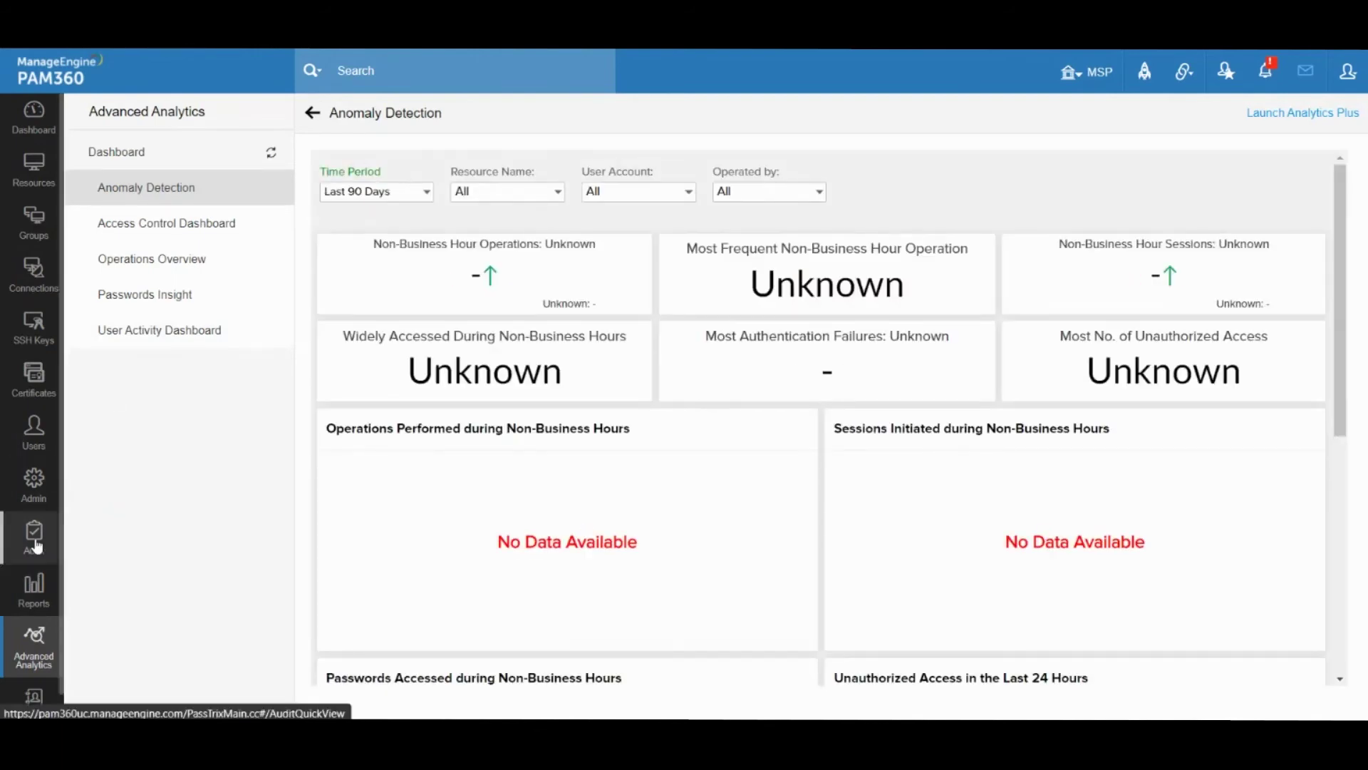
pyautogui.click(37, 547)
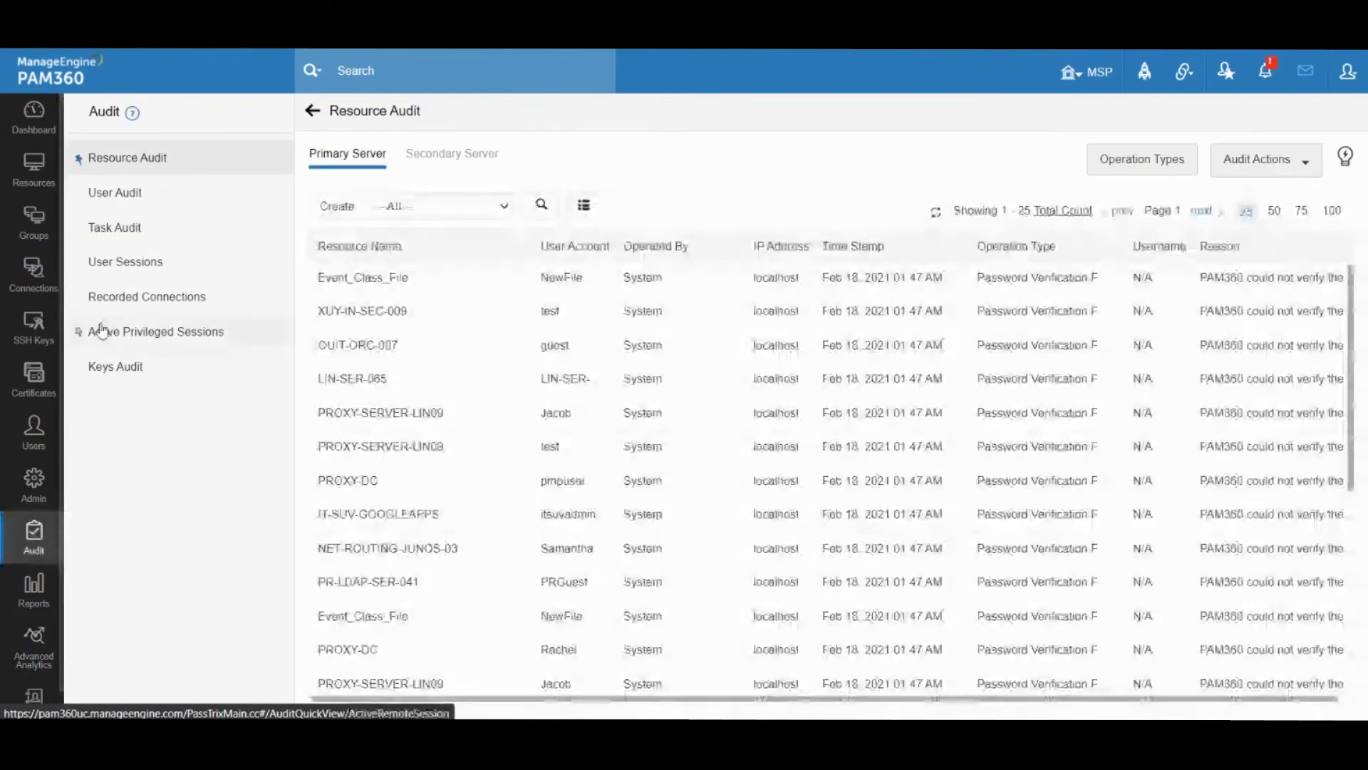
# Step: Switch the Audit view to Recorded Connections, listing 162 recorded sessions
pyautogui.click(194, 316)
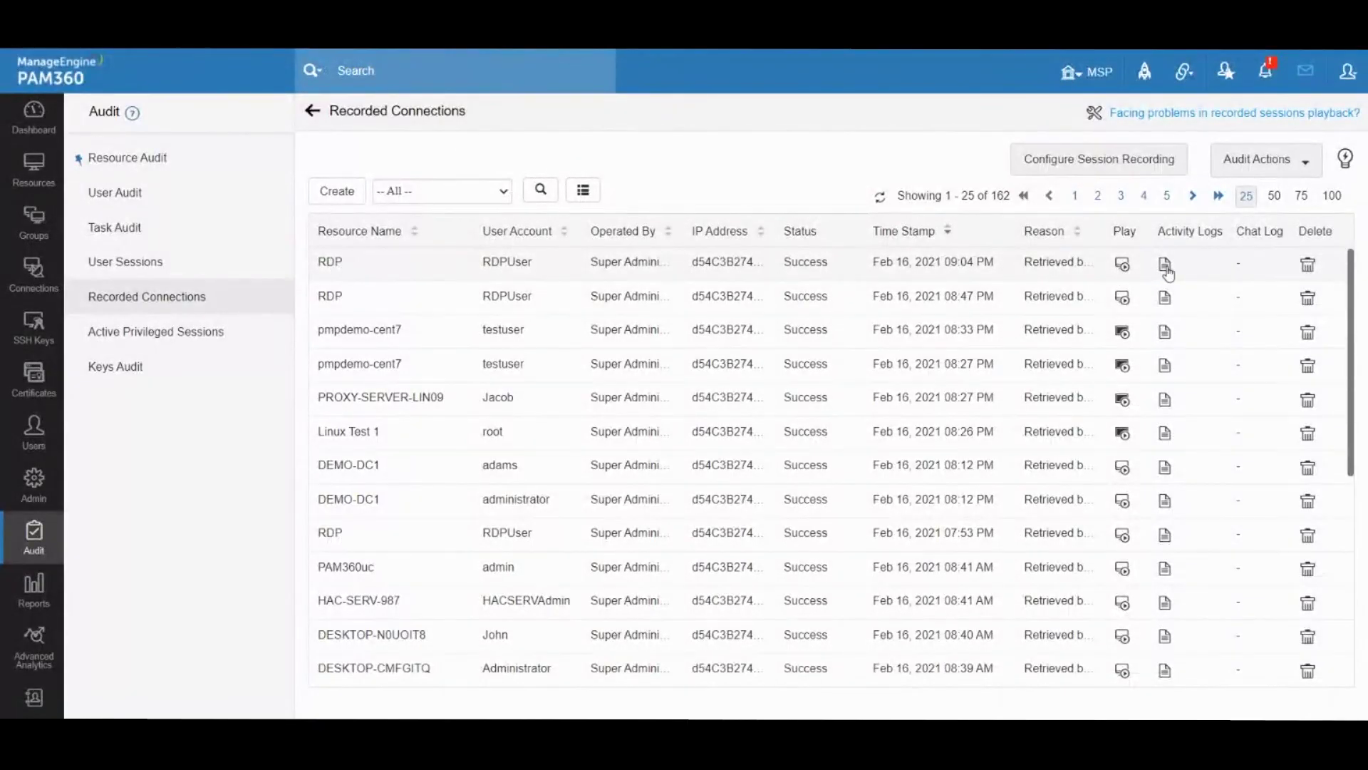
pyautogui.click(1165, 266)
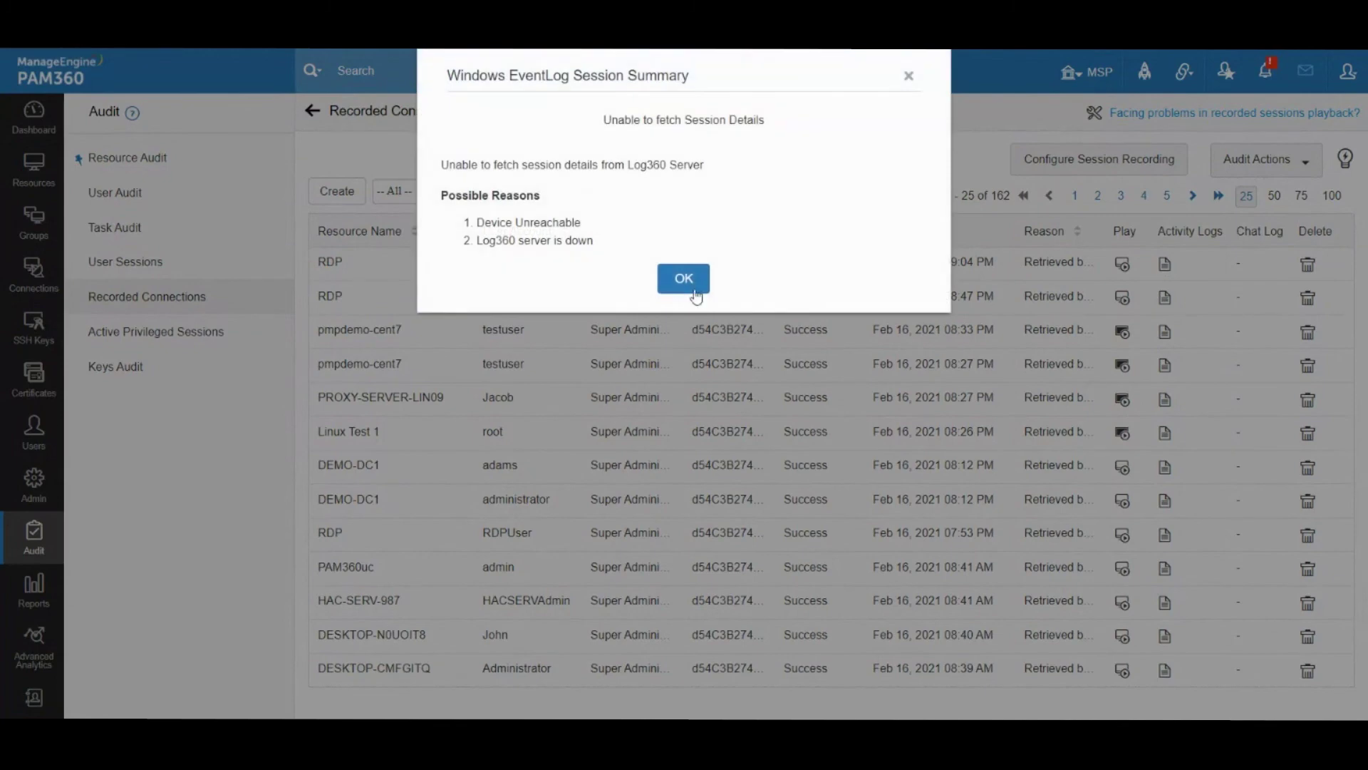
pyautogui.click(686, 281)
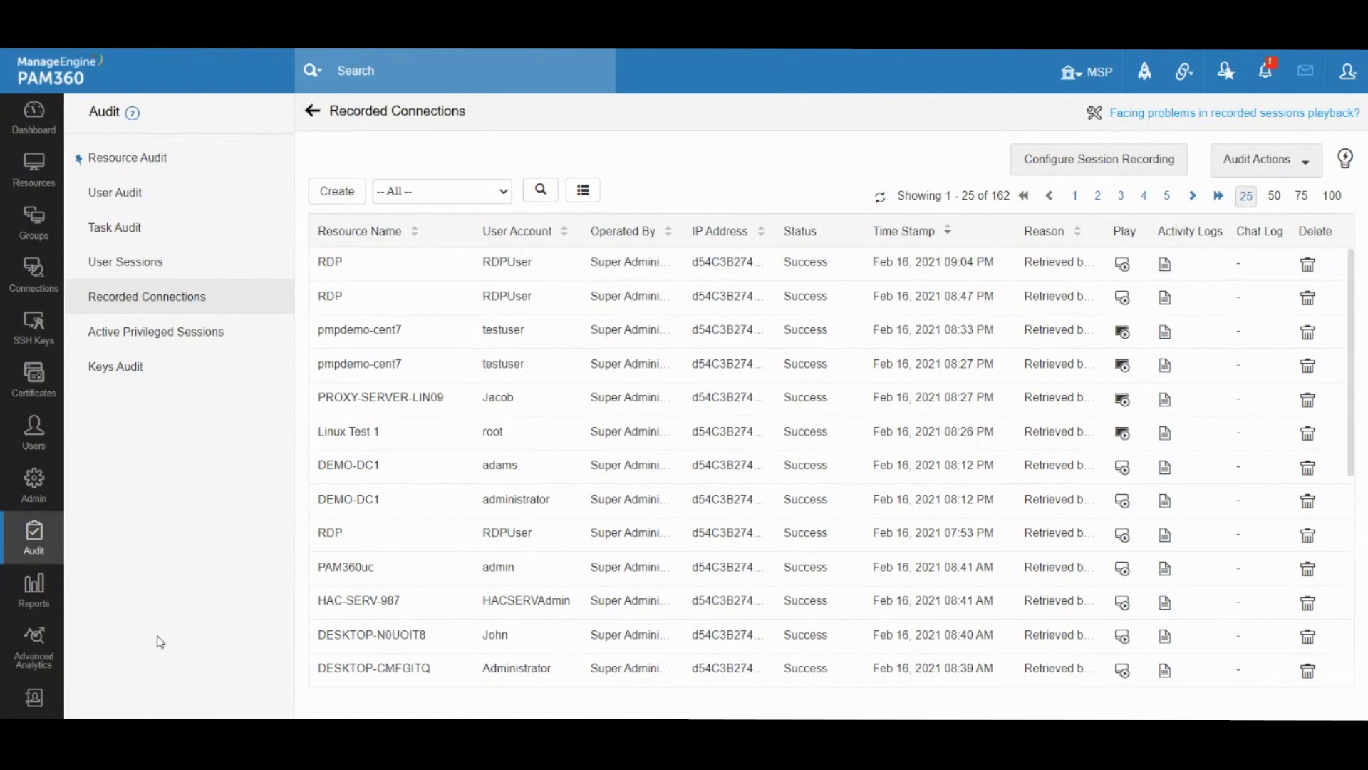
pyautogui.click(31, 645)
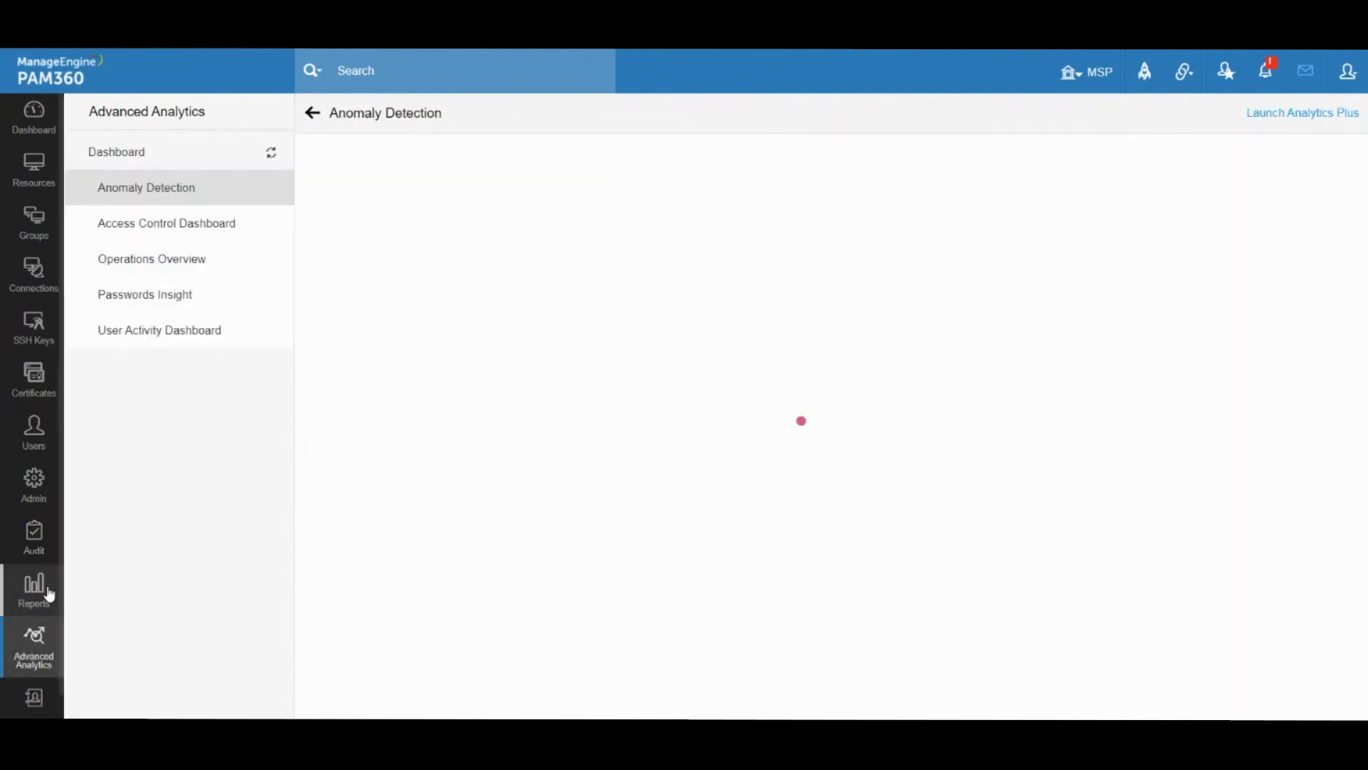
# Step: Check the Splunk, Log360 and Sumo Logic SIEM integrations, then go back to Admin
pyautogui.click(33, 501)
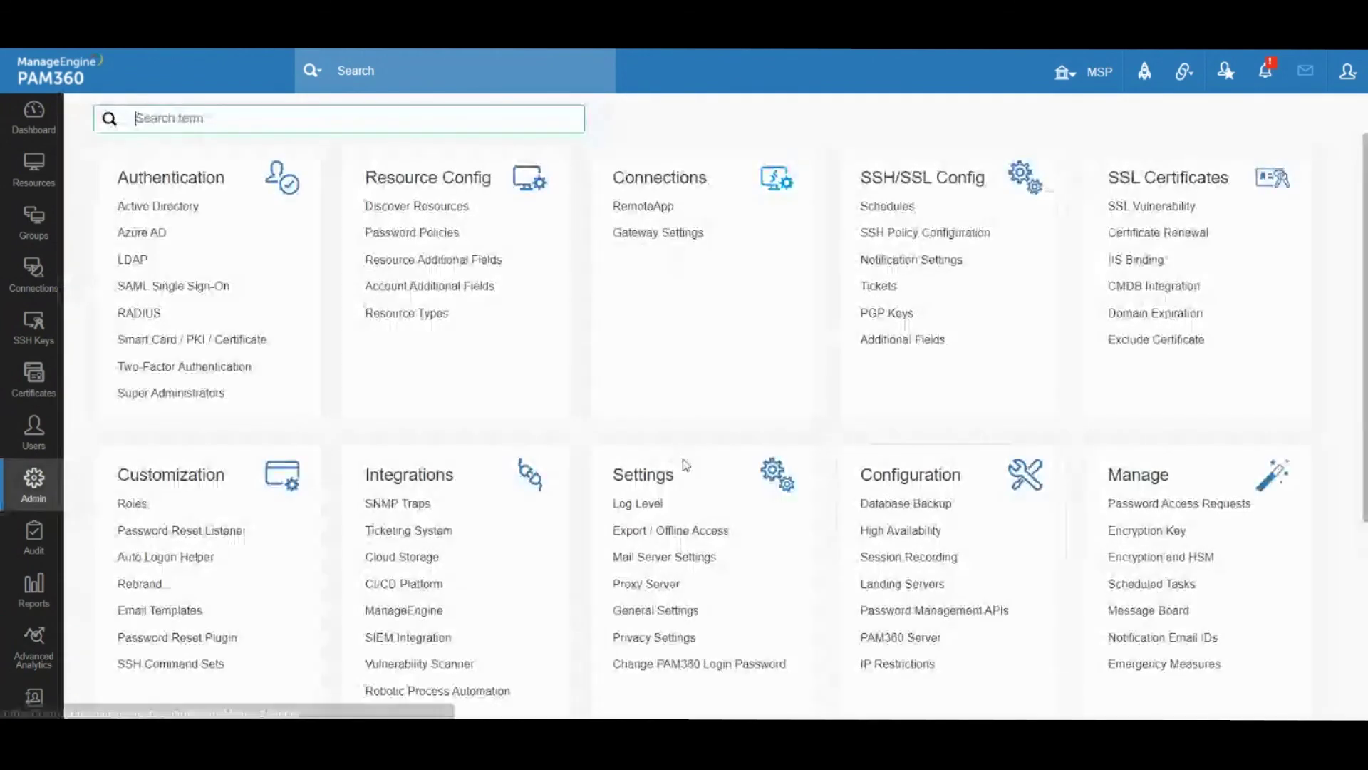
pyautogui.click(397, 638)
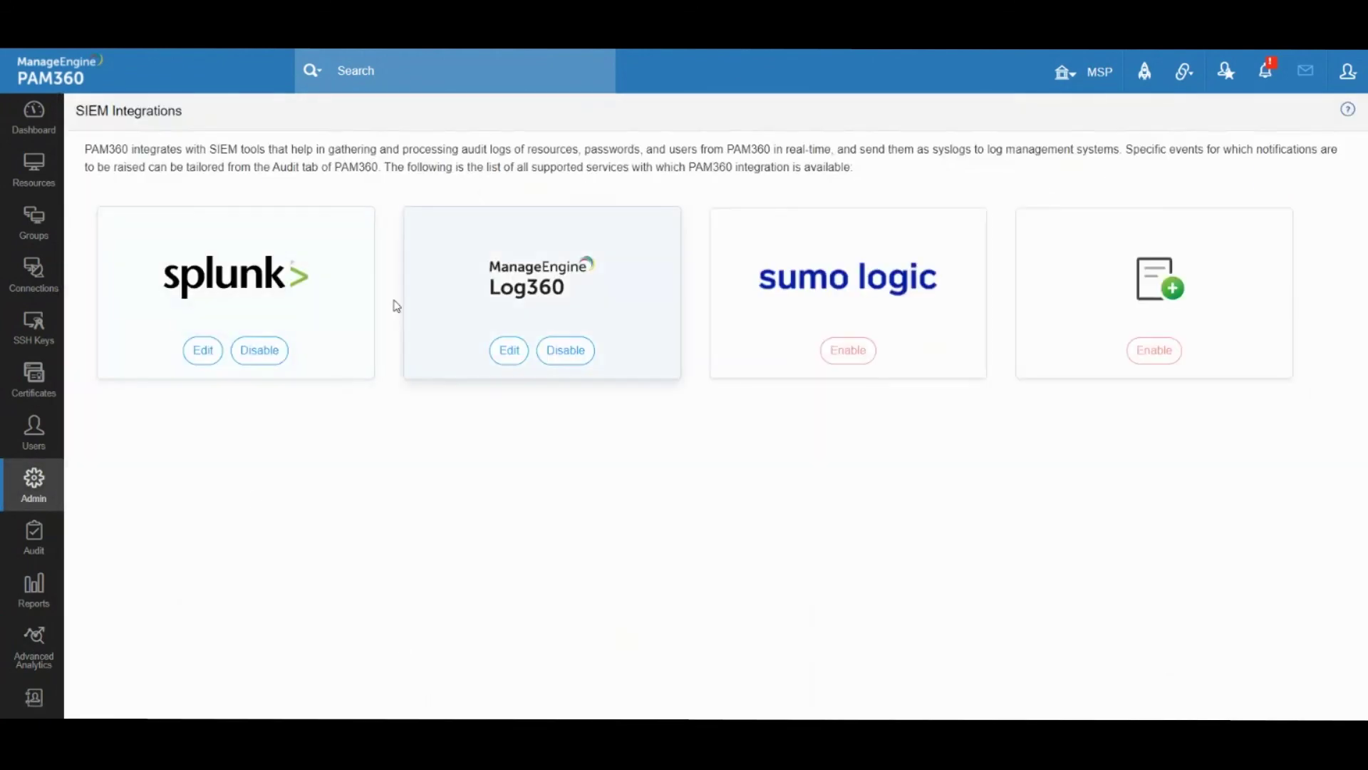
pyautogui.click(41, 501)
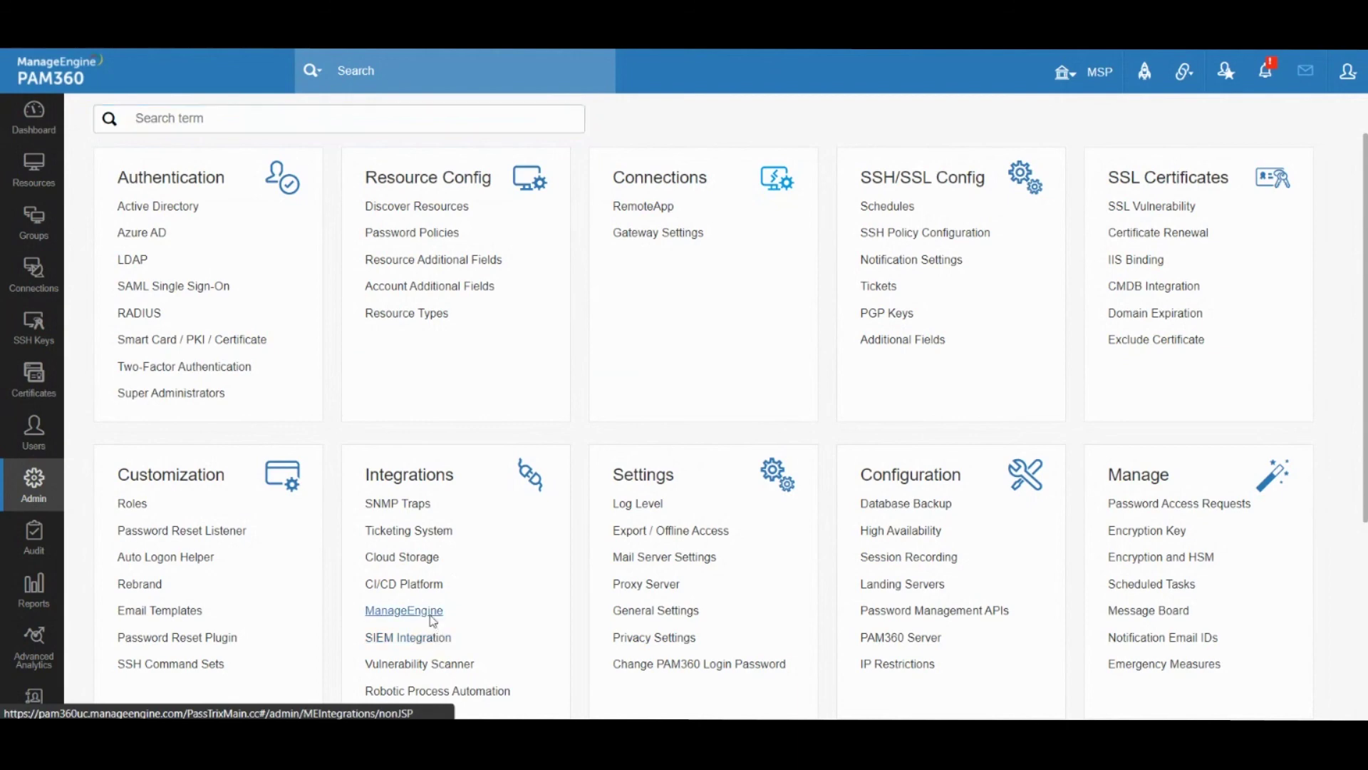
# Step: Review the ManageEngine product integrations, then switch to the Anomaly Detection dashboard in Advanced Analytics
pyautogui.click(421, 611)
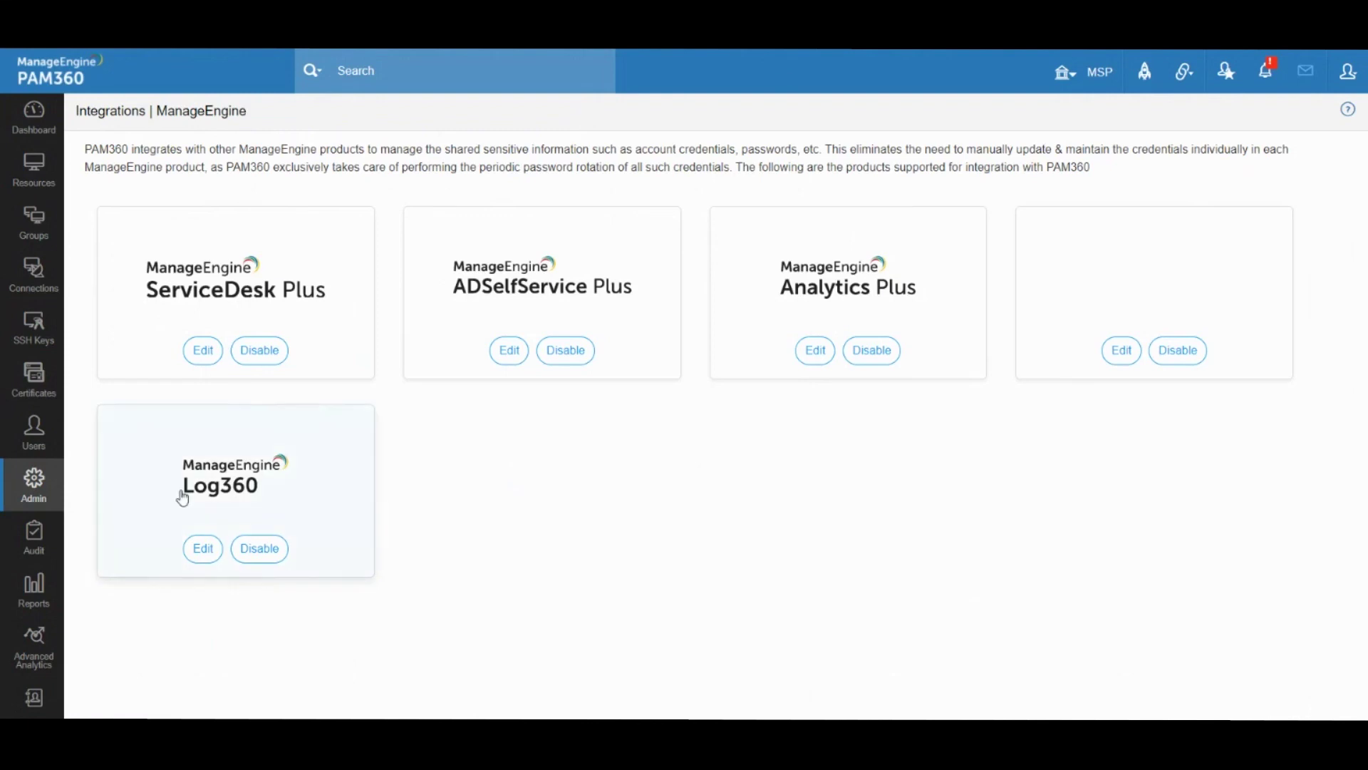
pyautogui.click(24, 659)
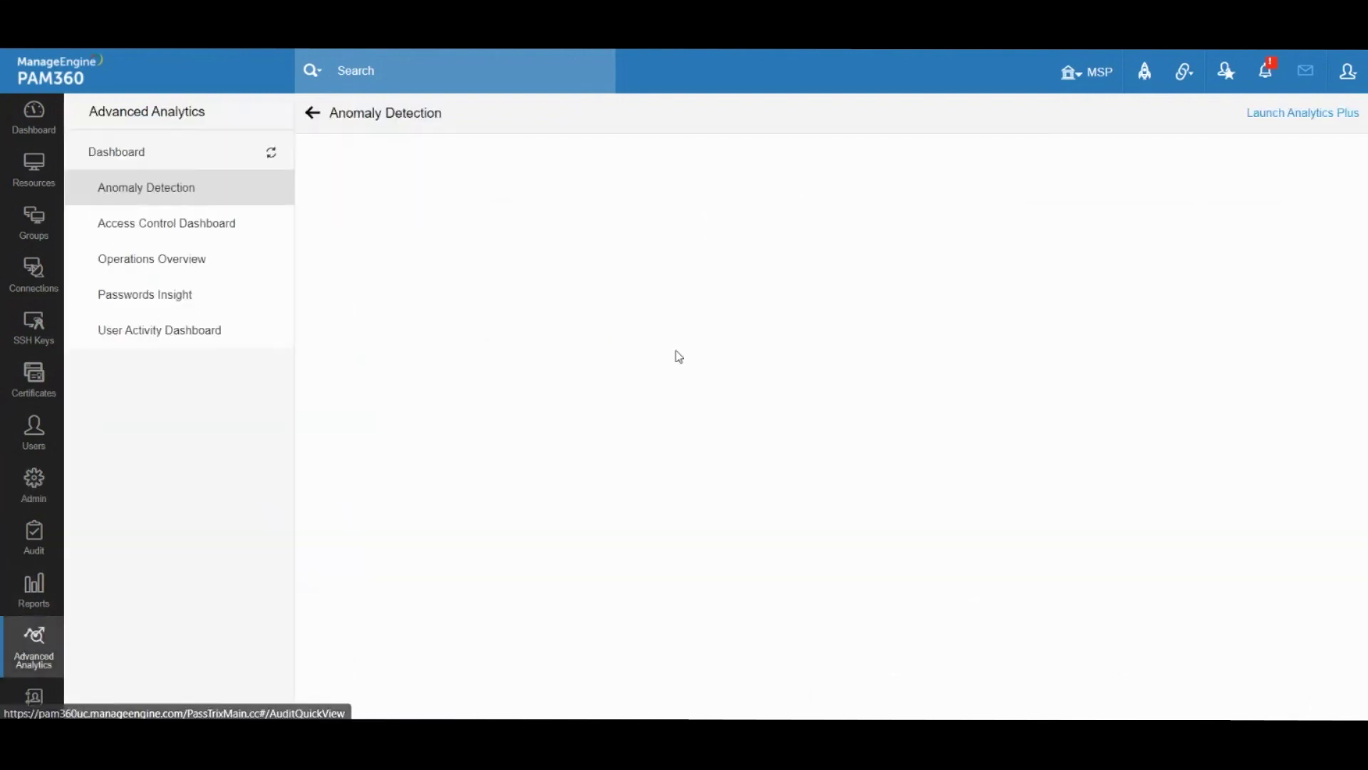